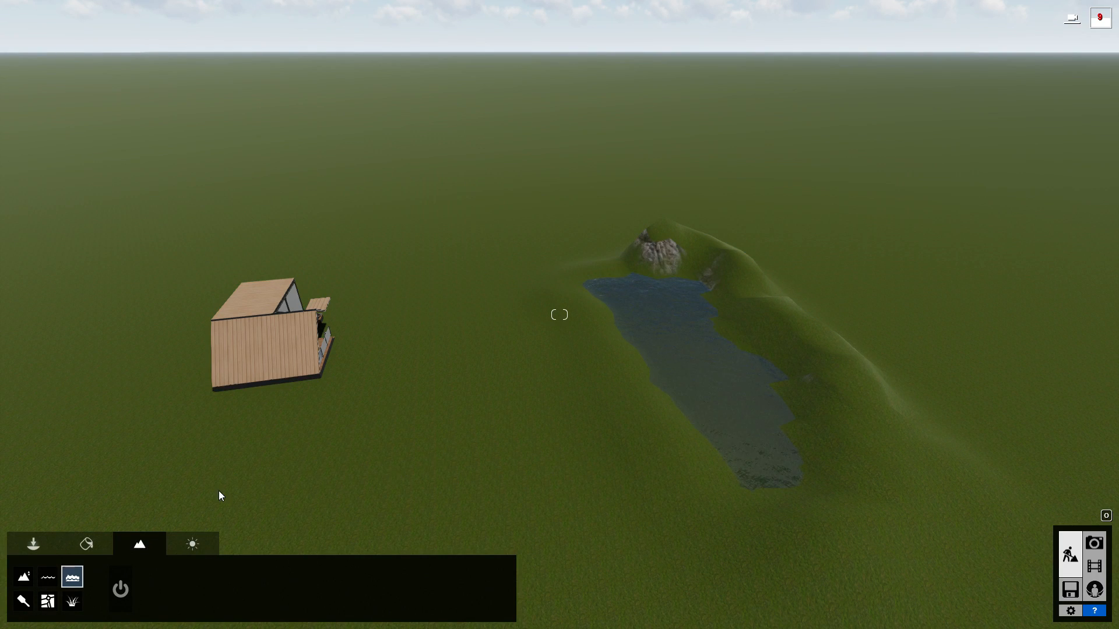
# - Start painting the landscape and change the base ground texture, trying the patchy grass and settling on the fine bright green grass
pyautogui.click(23, 602)
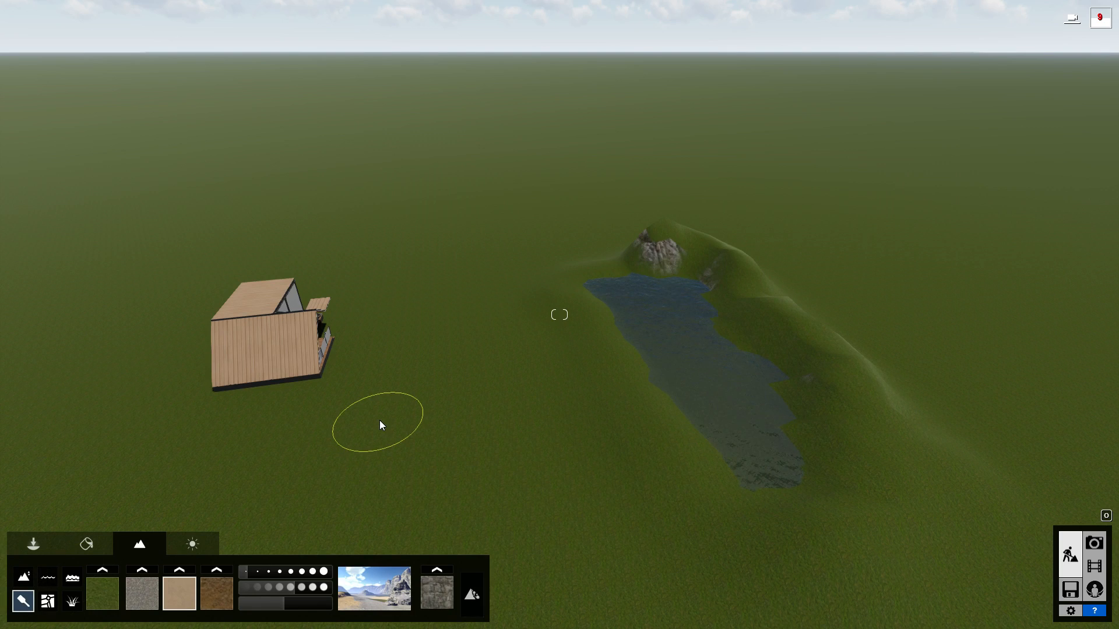
pyautogui.click(103, 597)
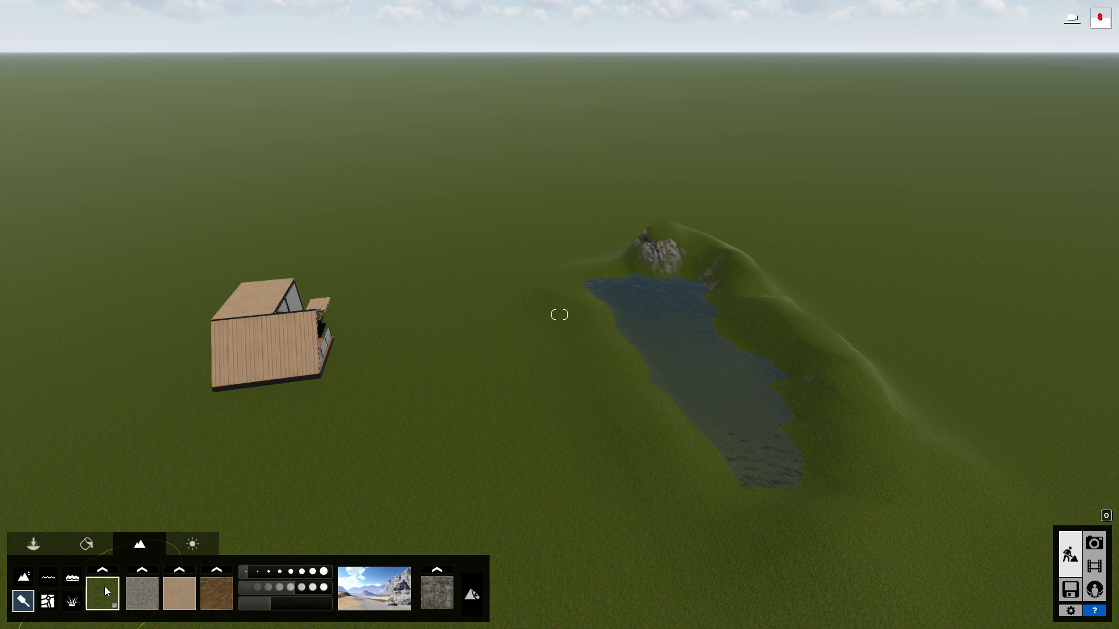
pyautogui.click(102, 570)
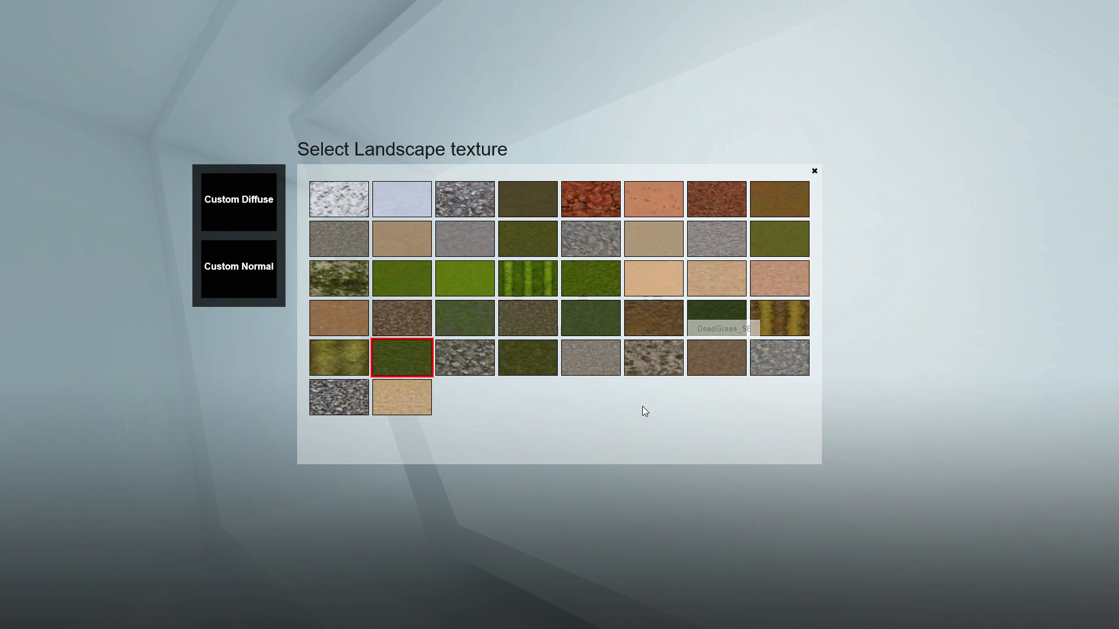
pyautogui.click(348, 285)
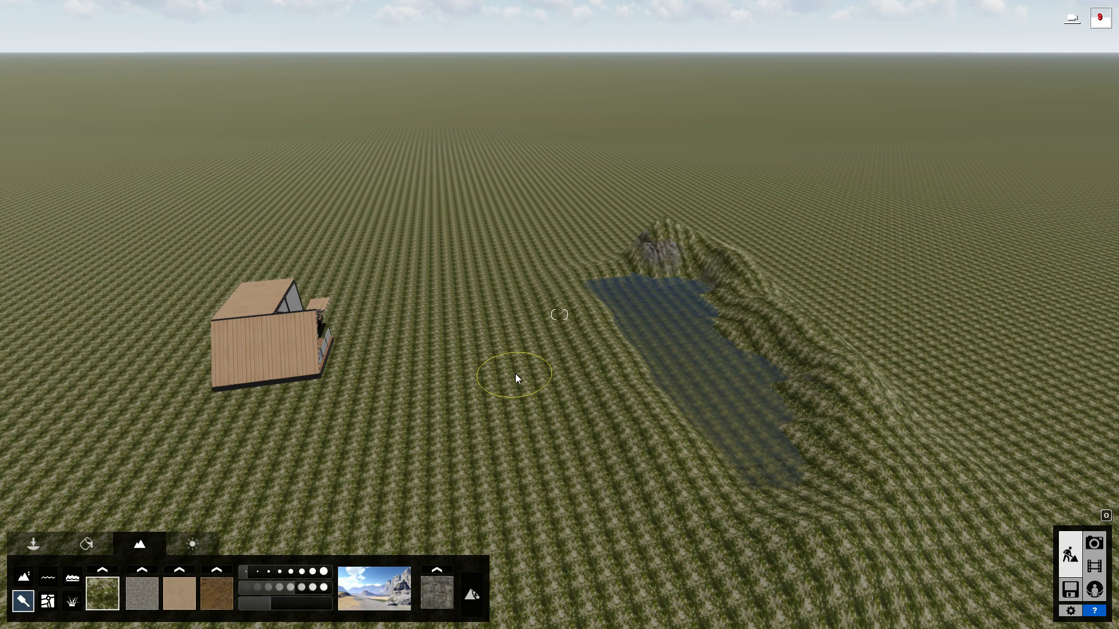
pyautogui.click(103, 569)
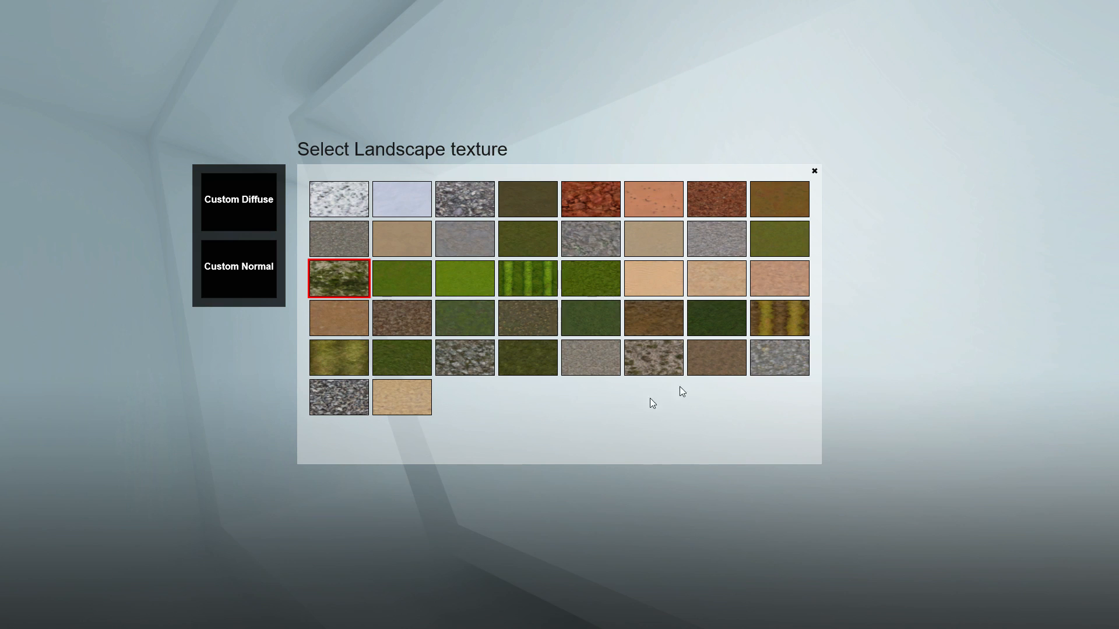
pyautogui.click(604, 281)
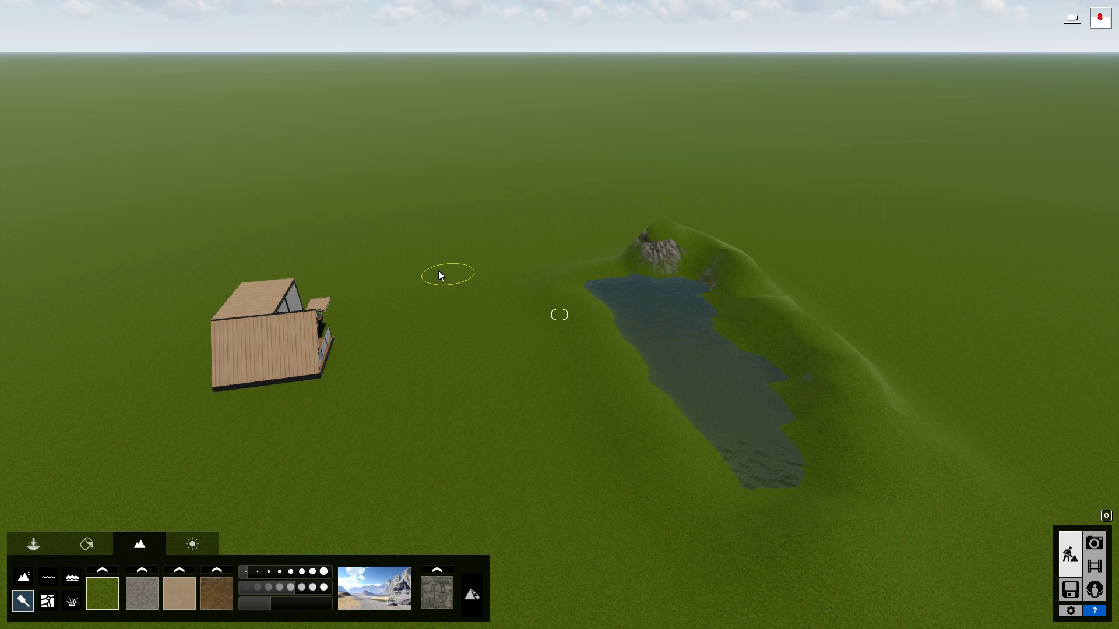
# - Choose the grey gravel as the landscape paint texture and enlarge the brush
pyautogui.press('s')
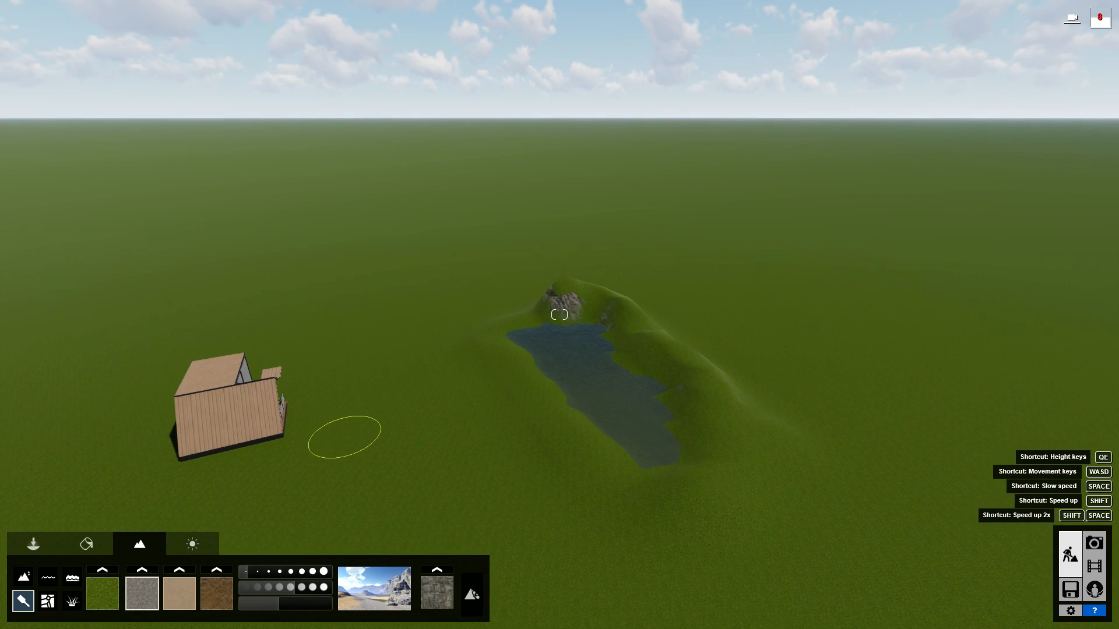
pyautogui.moveTo(346, 435); pyautogui.dragTo(338, 446, button='right')
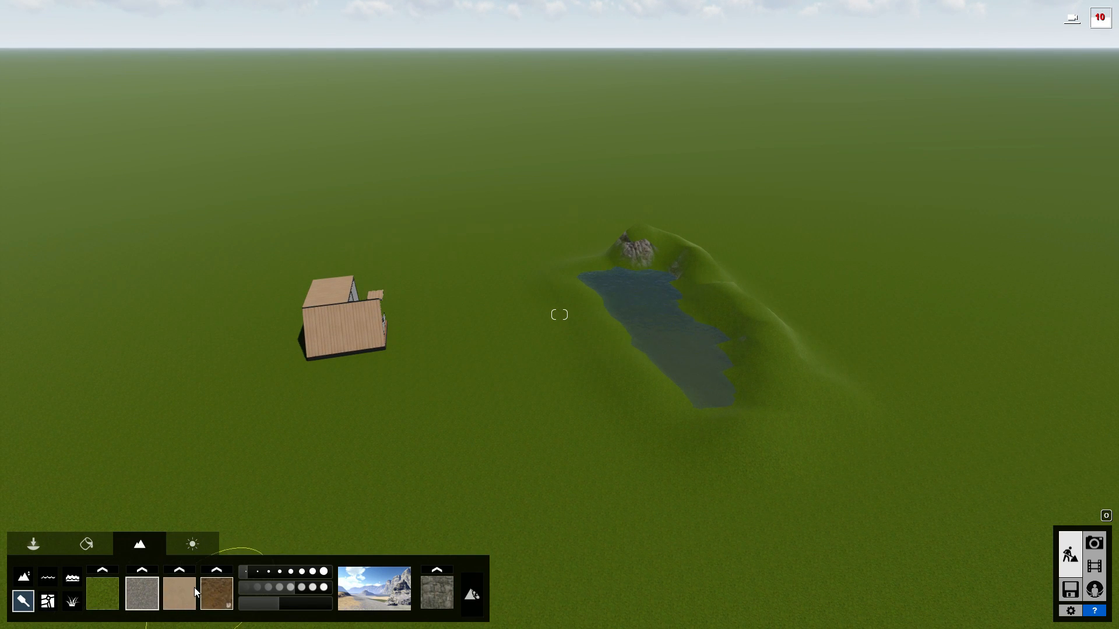
pyautogui.scroll(3, 500, 363)
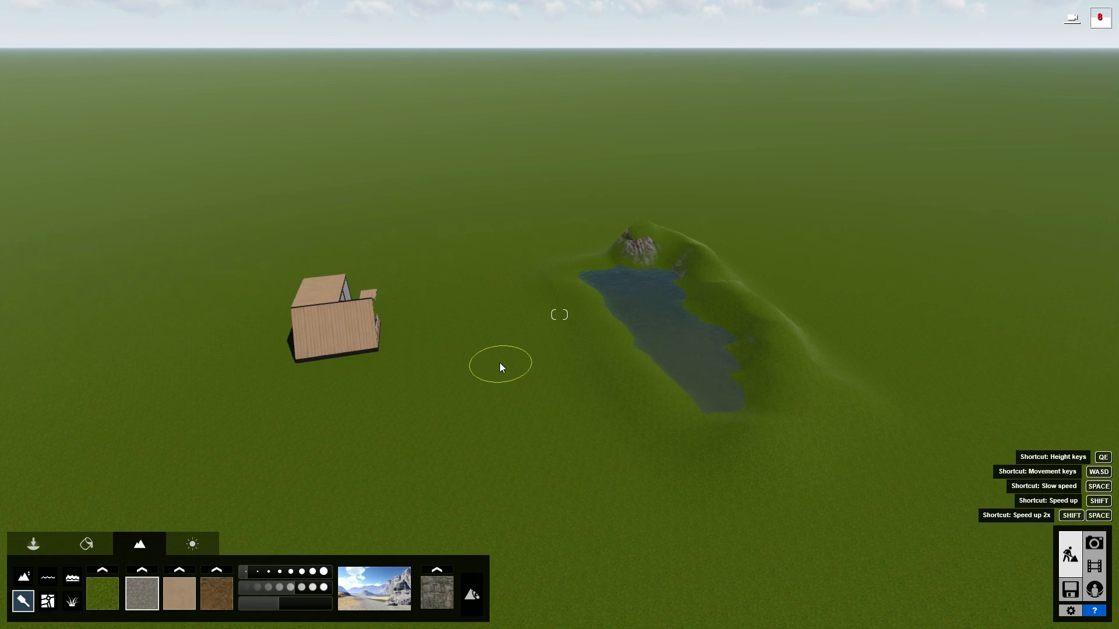
pyautogui.click(108, 595)
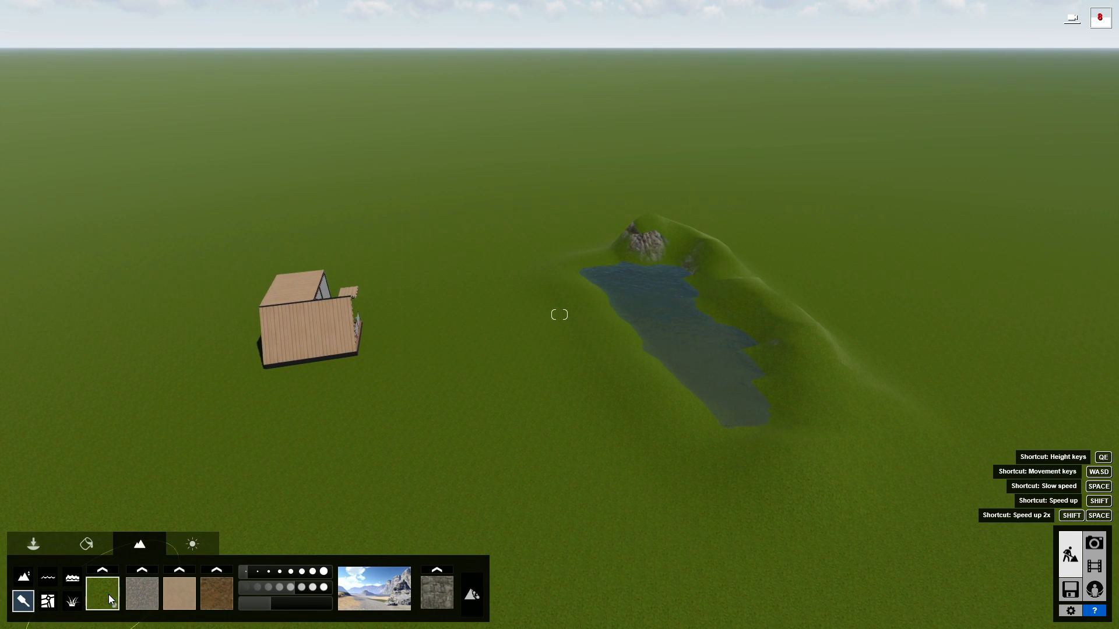
pyautogui.click(140, 600)
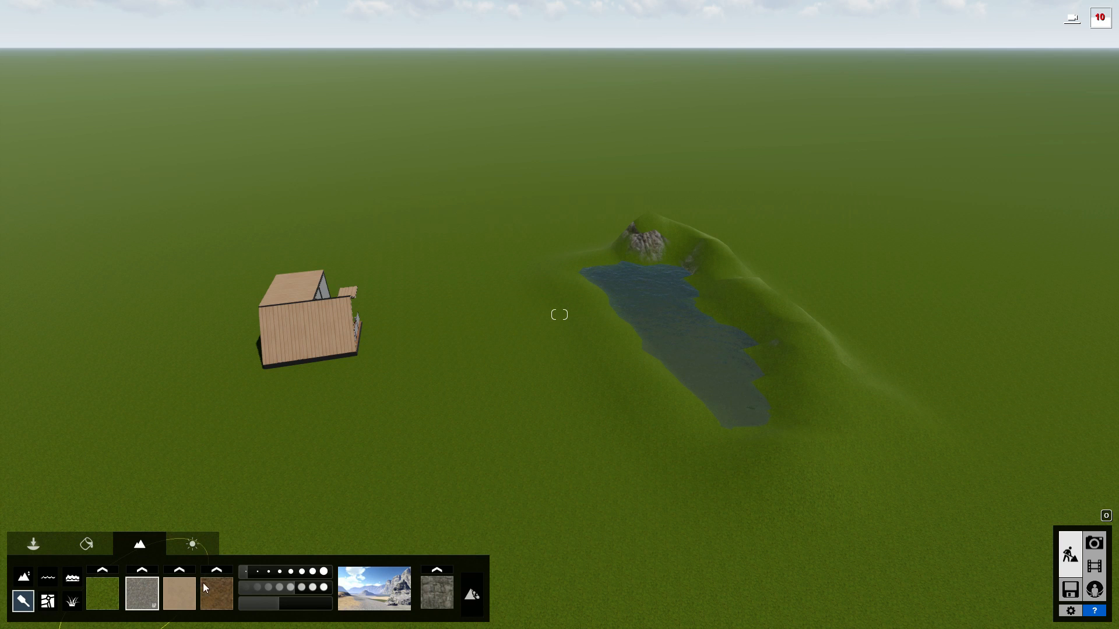
pyautogui.click(269, 572)
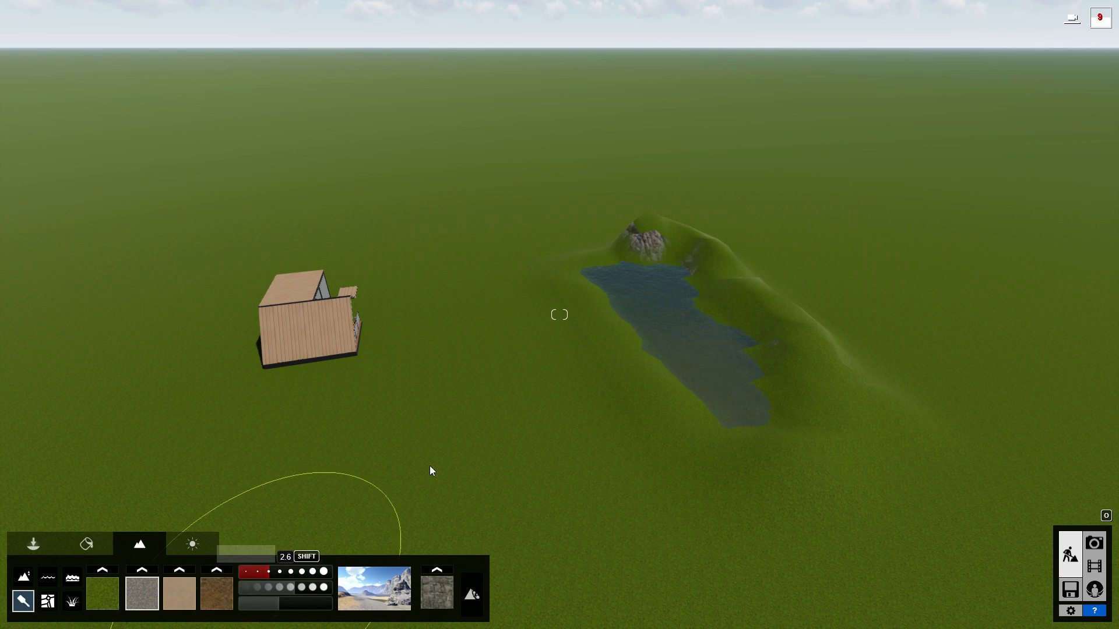
pyautogui.click(278, 572)
pyautogui.click(311, 573)
pyautogui.click(281, 573)
pyautogui.click(274, 587)
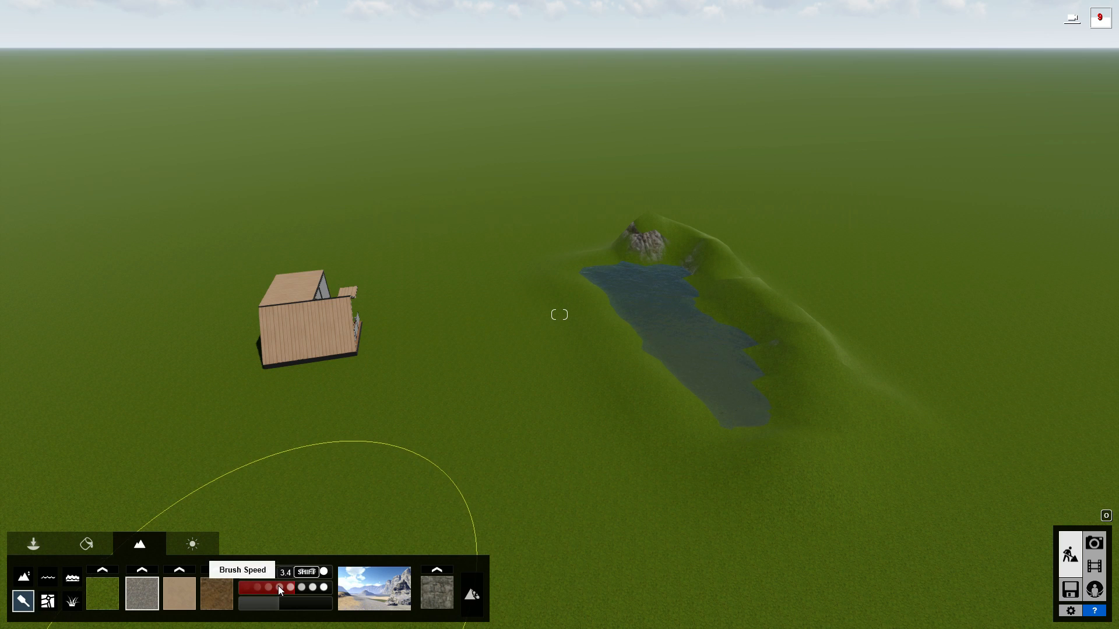
pyautogui.click(271, 604)
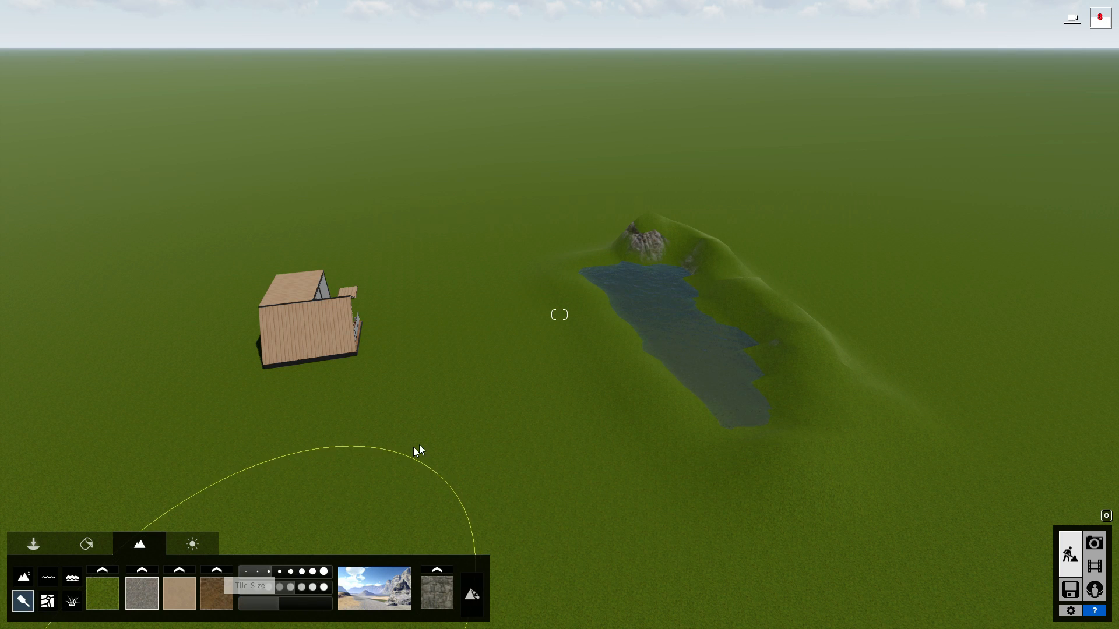
# - Paint a rounded gravel patch on the grass between the house and the lake
pyautogui.click(460, 436)
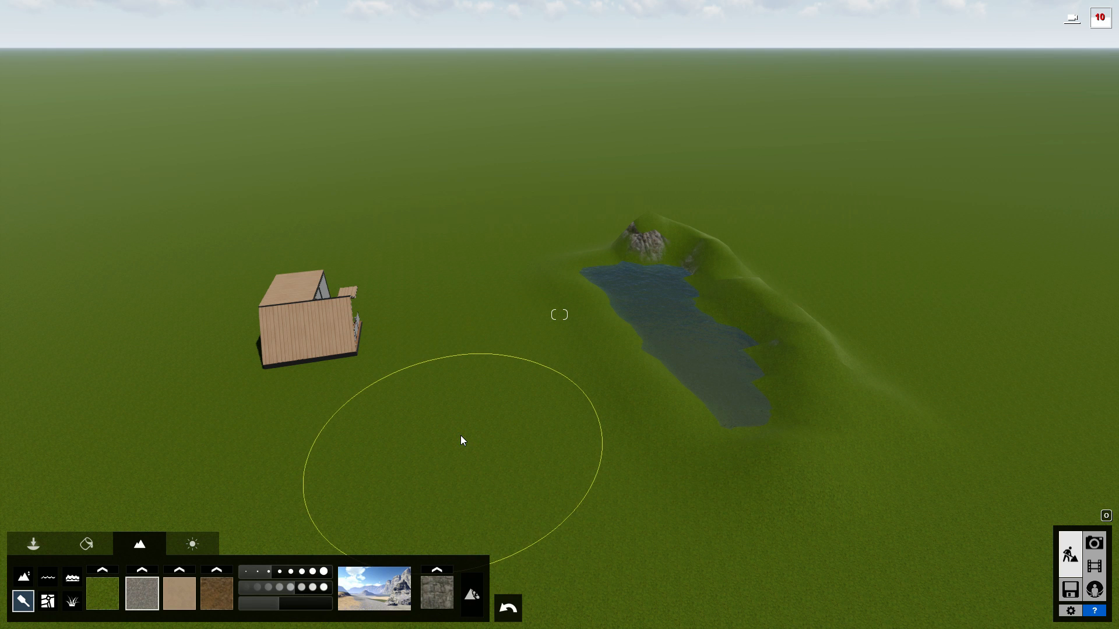
pyautogui.moveTo(462, 435); pyautogui.dragTo(464, 434)
pyautogui.press('w')
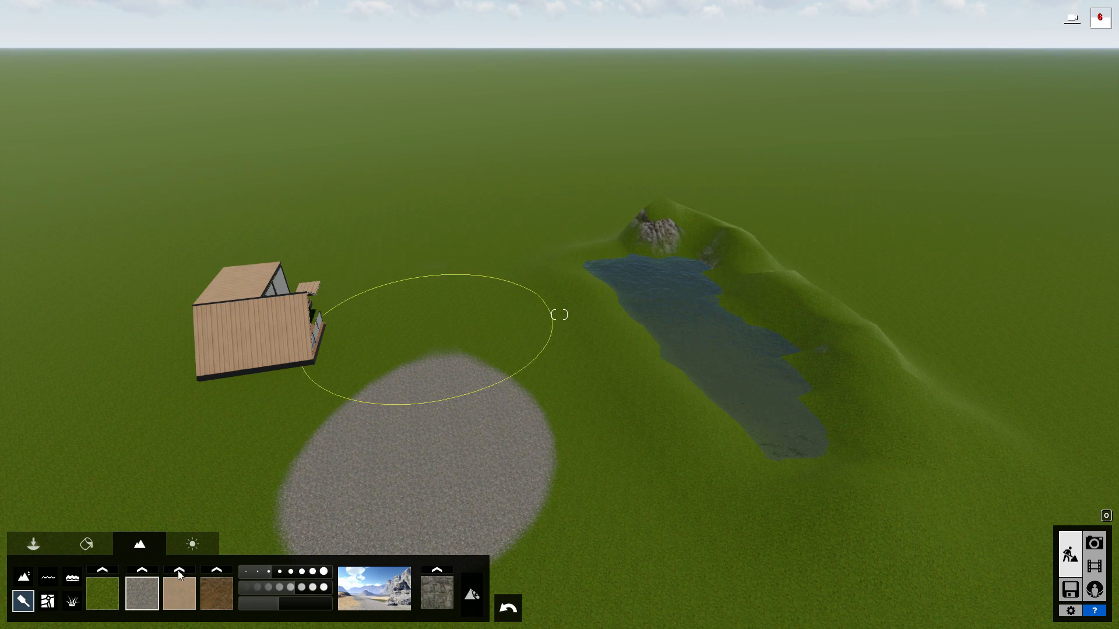
# - Compare several tile sizes for the gravel, including 2.5 and 14.0, and set it to 2.4
pyautogui.click(271, 603)
pyautogui.moveTo(271, 605); pyautogui.dragTo(259, 603)
pyautogui.press('w')
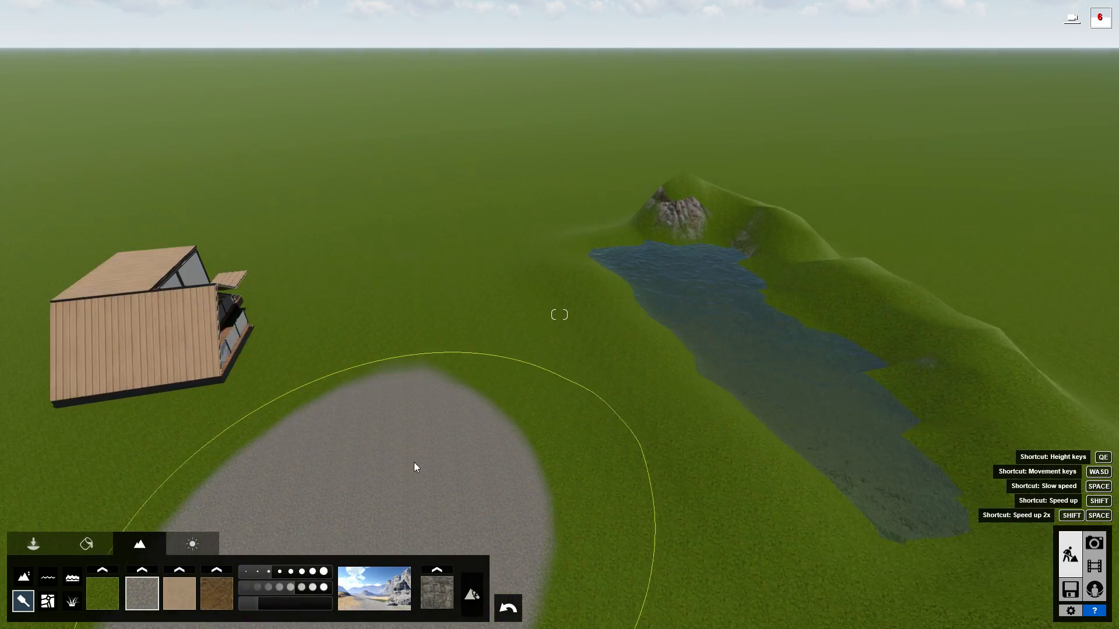
pyautogui.press('w')
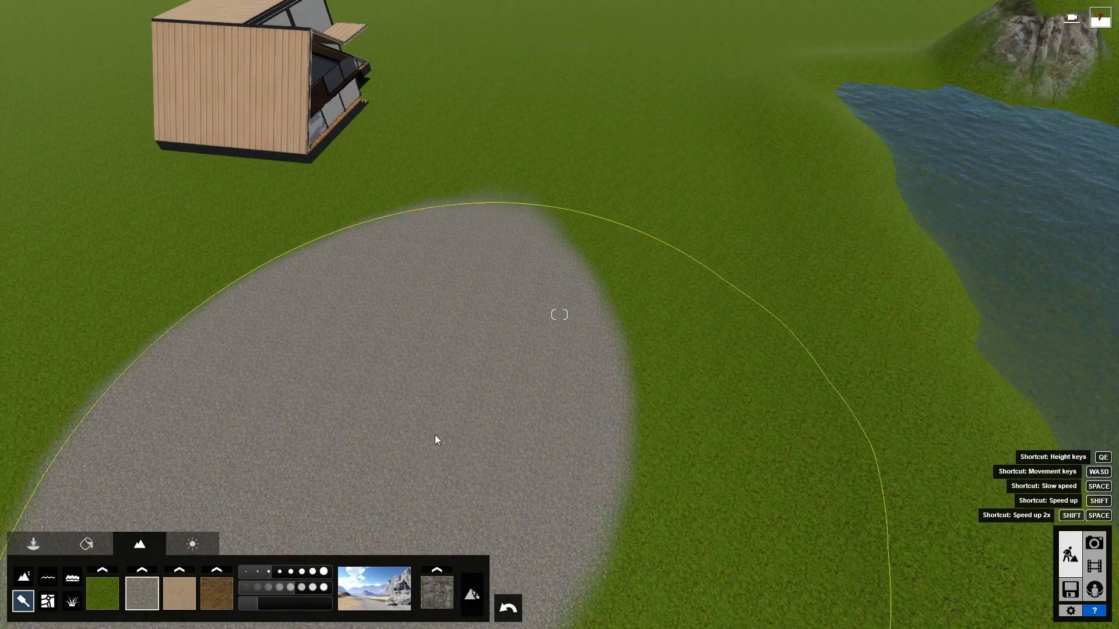
pyautogui.press('w')
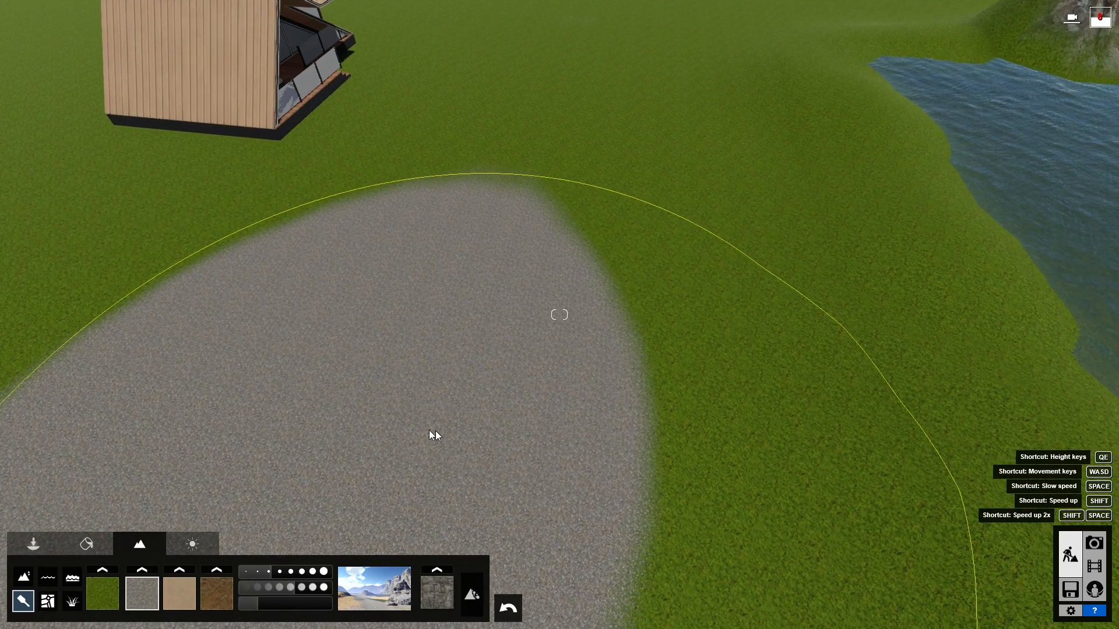
pyautogui.click(264, 604)
pyautogui.moveTo(267, 605)
pyautogui.mouseDown()
pyautogui.moveTo(295, 606)
pyautogui.moveTo(281, 606)
pyautogui.mouseUp()
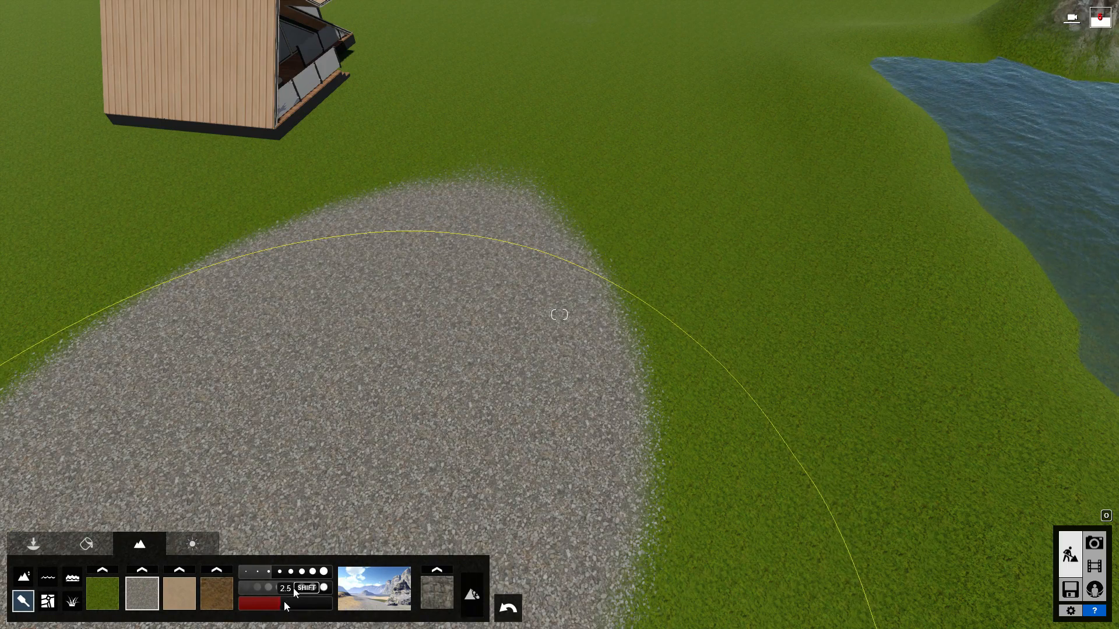
pyautogui.scroll(-3, 389, 483)
pyautogui.moveTo(404, 481); pyautogui.dragTo(241, 592, button='right')
pyautogui.click(291, 606)
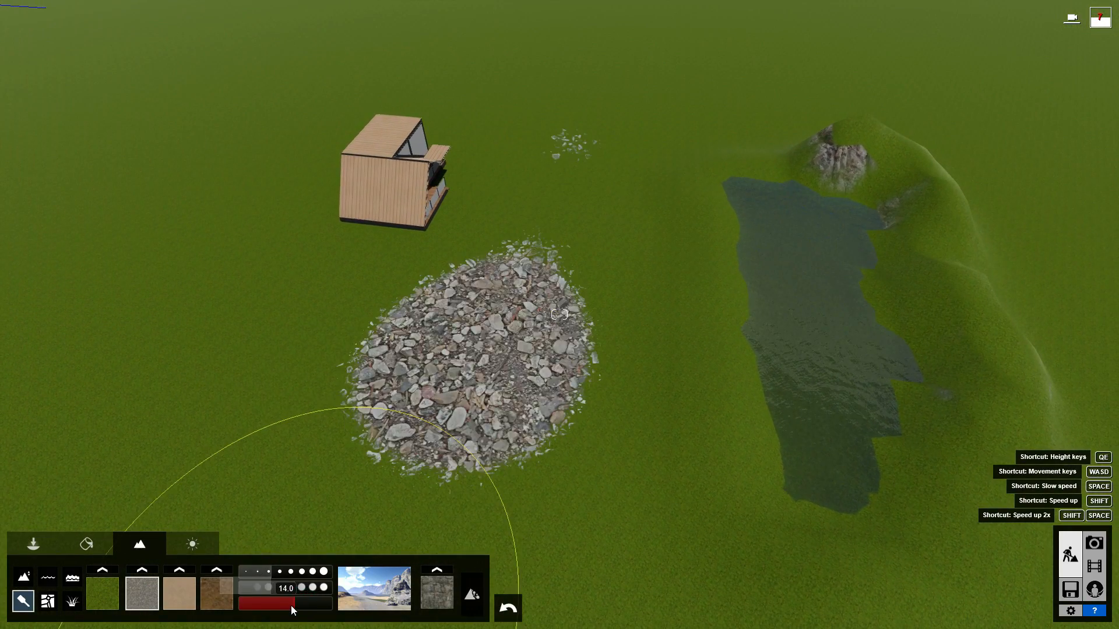
pyautogui.moveTo(288, 606); pyautogui.dragTo(279, 604)
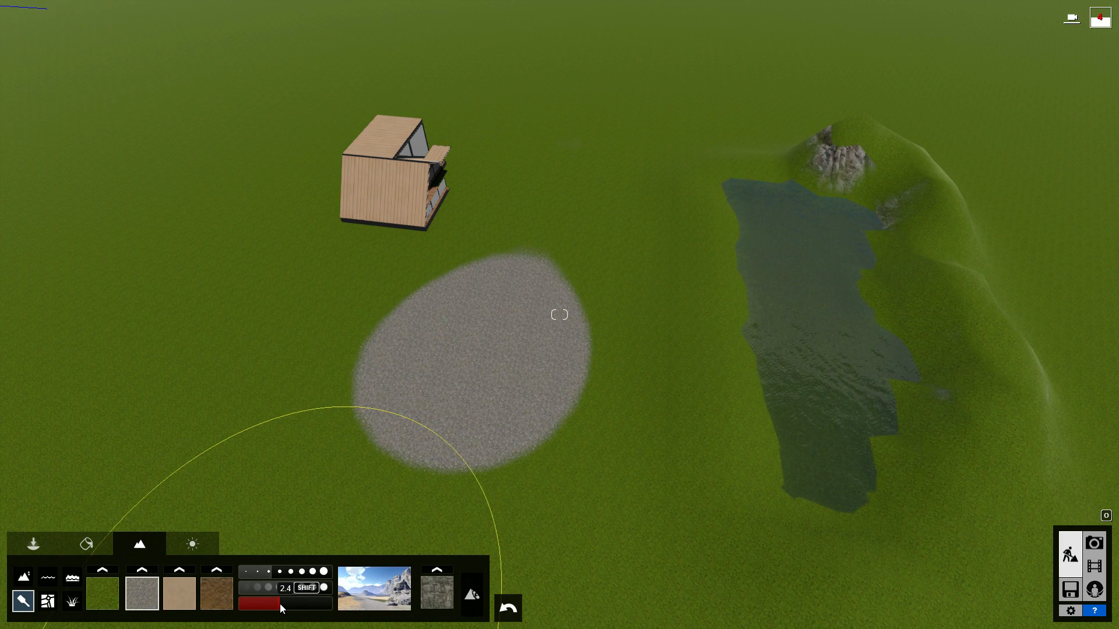
# - Reduce the tile size of the base grass texture
pyautogui.click(104, 596)
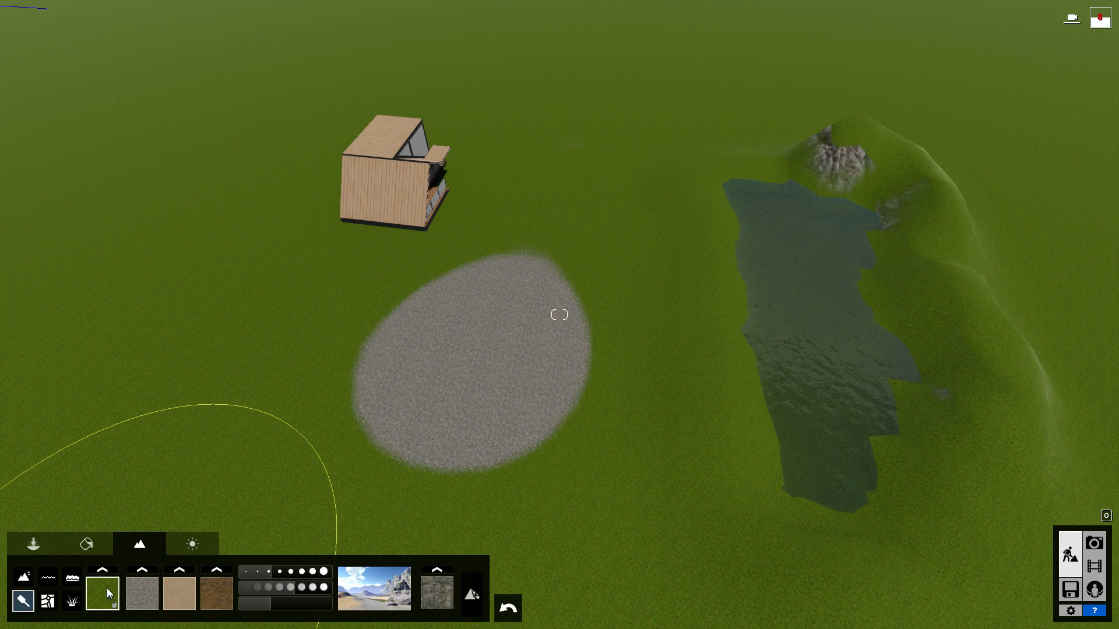
pyautogui.moveTo(268, 603)
pyautogui.mouseDown()
pyautogui.moveTo(257, 600)
pyautogui.moveTo(290, 600)
pyautogui.moveTo(262, 601)
pyautogui.mouseUp()
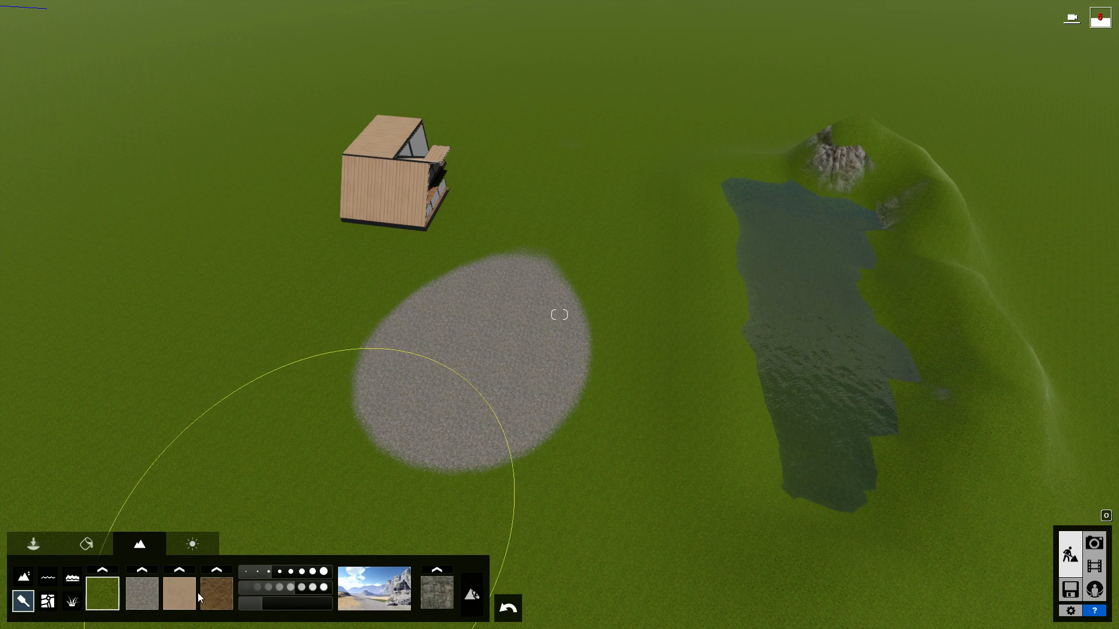
# - Replace the third landscape texture with the pale beige sand
pyautogui.click(189, 578)
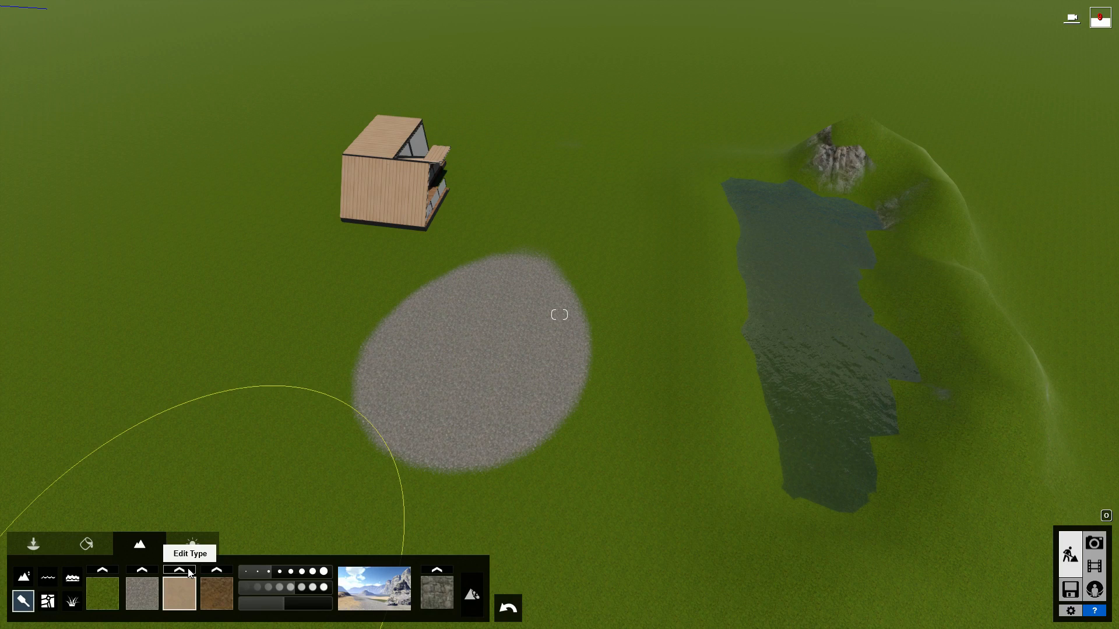
pyautogui.click(189, 572)
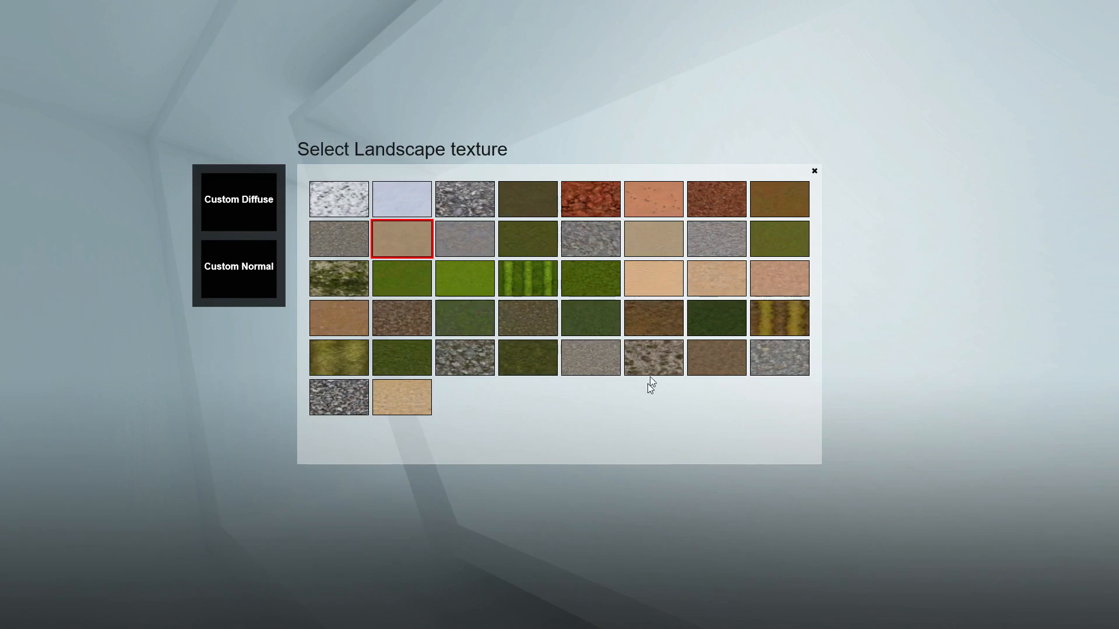
pyautogui.click(658, 236)
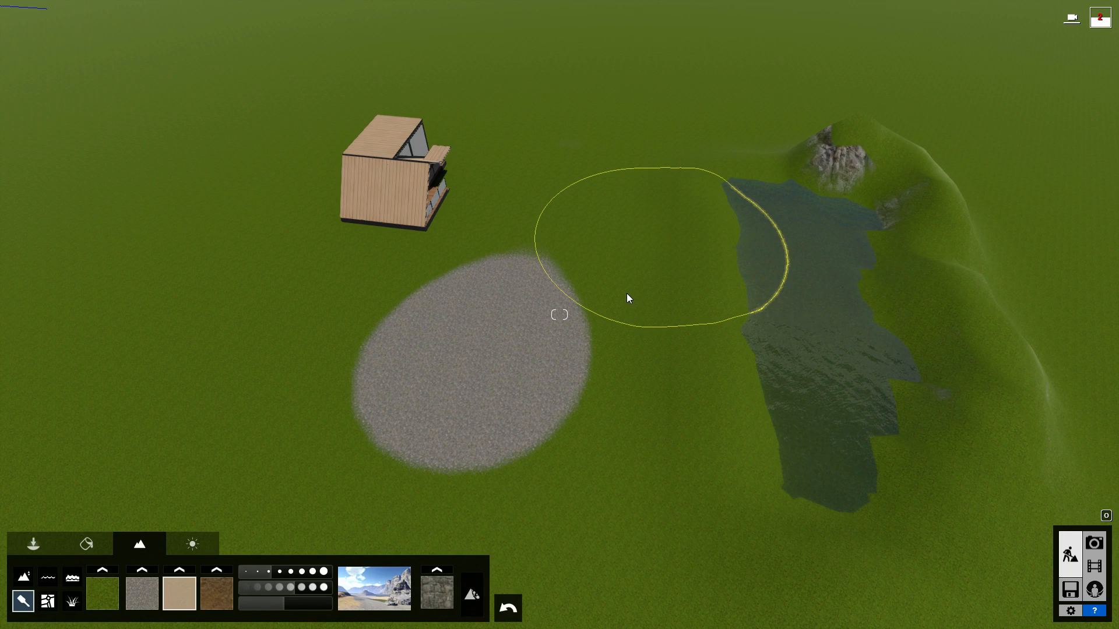
# - Paint a curved sand area around and over part of the gravel with a smaller brush, and slightly reduce the sand's tile size
pyautogui.click(257, 572)
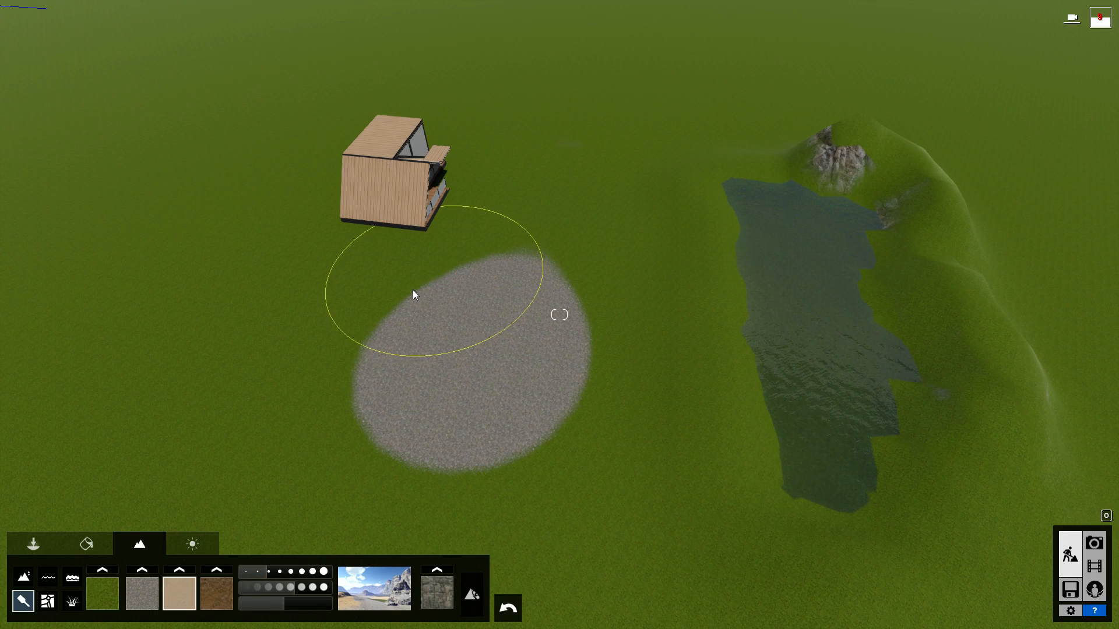
pyautogui.moveTo(392, 299)
pyautogui.mouseDown()
pyautogui.moveTo(335, 383)
pyautogui.moveTo(370, 482)
pyautogui.moveTo(405, 511)
pyautogui.moveTo(477, 532)
pyautogui.moveTo(577, 539)
pyautogui.moveTo(607, 486)
pyautogui.mouseUp()
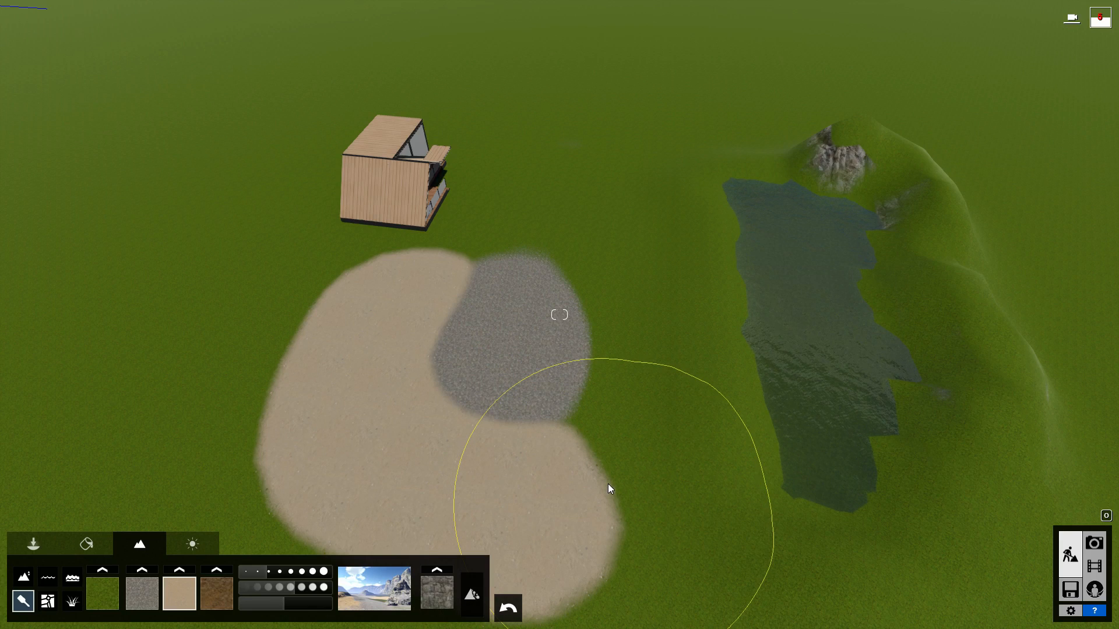
pyautogui.click(271, 603)
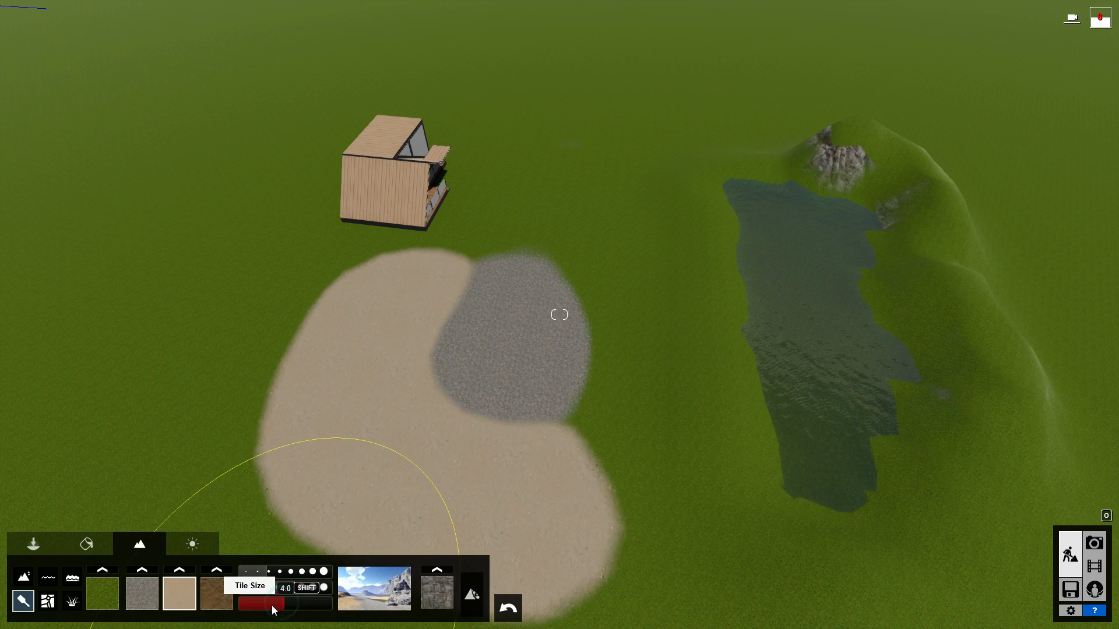
pyautogui.moveTo(269, 607); pyautogui.dragTo(280, 609)
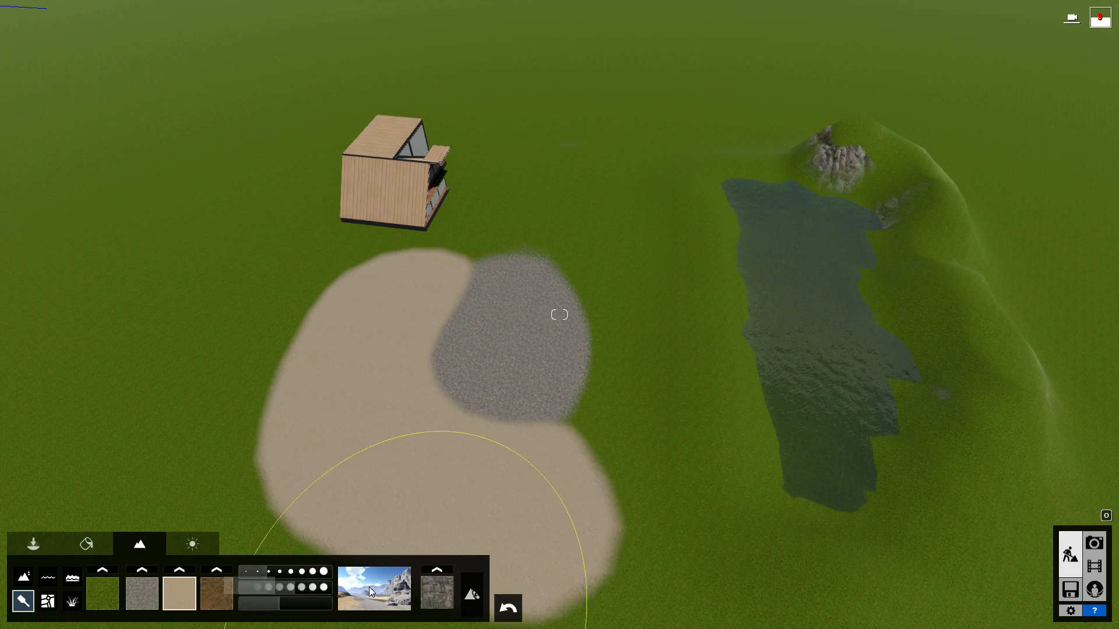
# - Paint a strip of brown soil along the outer edge of the sand area and reduce the soil's tile size
pyautogui.click(215, 589)
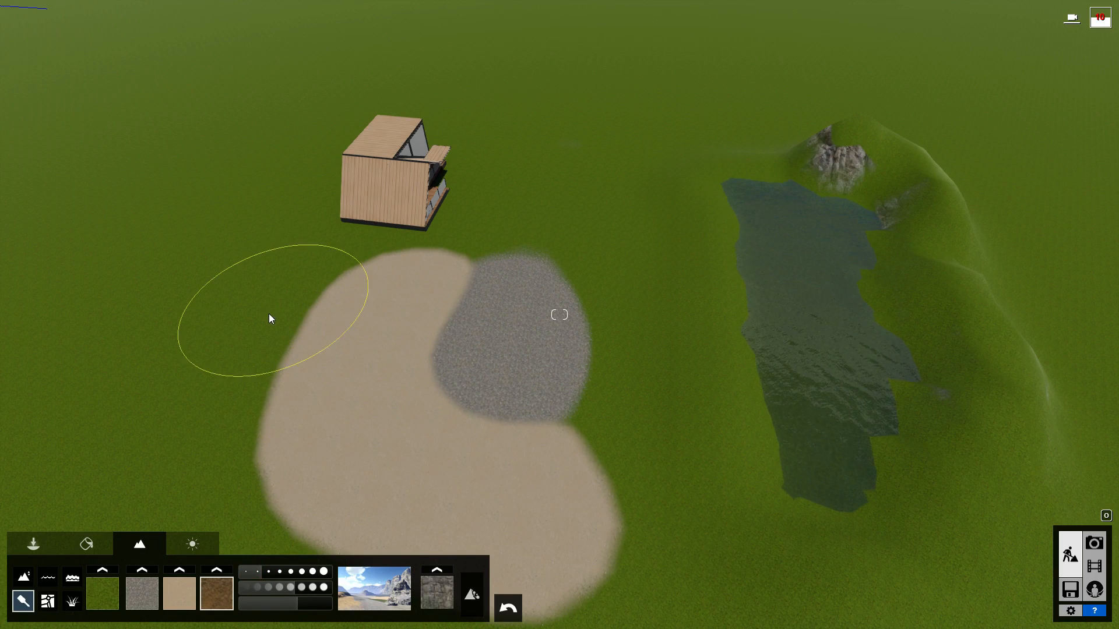
pyautogui.moveTo(260, 331)
pyautogui.mouseDown()
pyautogui.moveTo(230, 404)
pyautogui.moveTo(229, 593)
pyautogui.mouseUp()
pyautogui.click(272, 606)
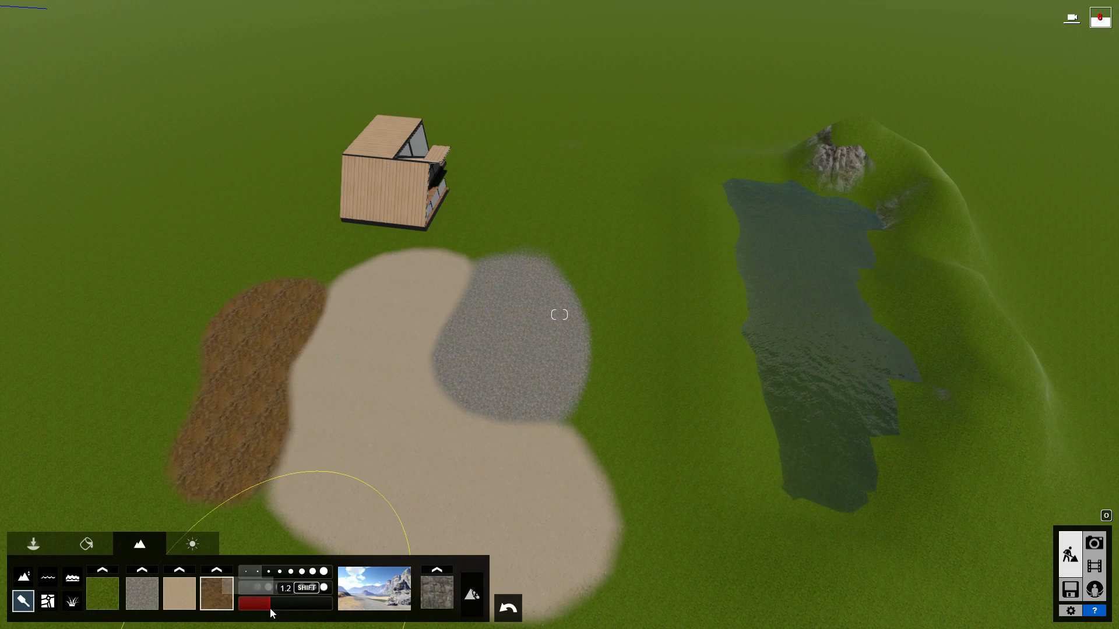
pyautogui.moveTo(267, 604); pyautogui.dragTo(257, 602)
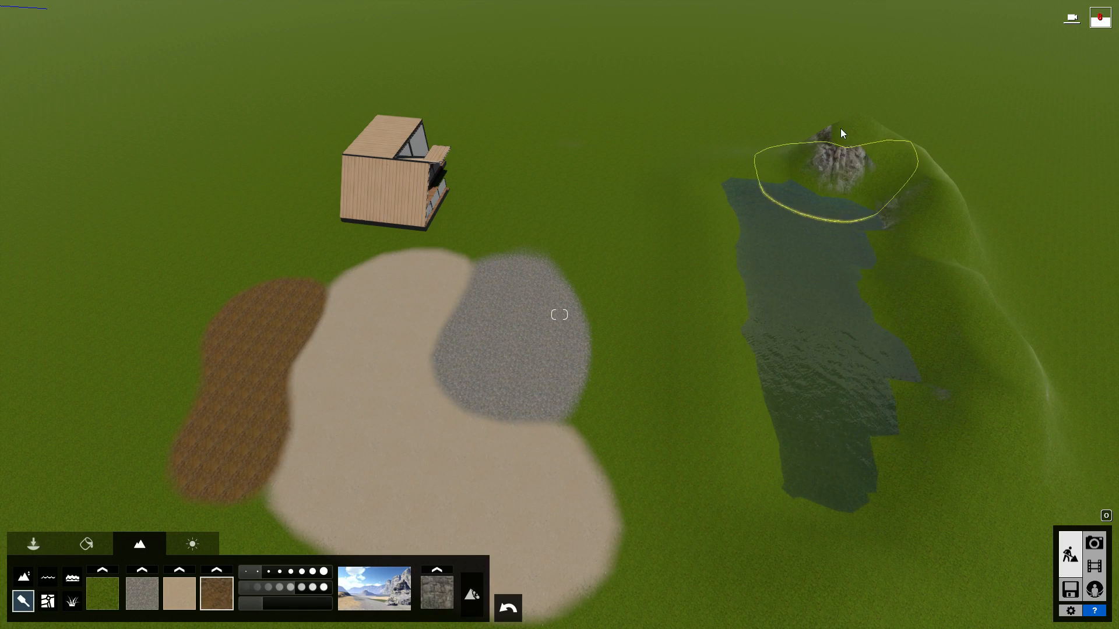
# - Set the side rock's tile size to 7.0 and replace its texture with the grey-white rock
pyautogui.click(446, 595)
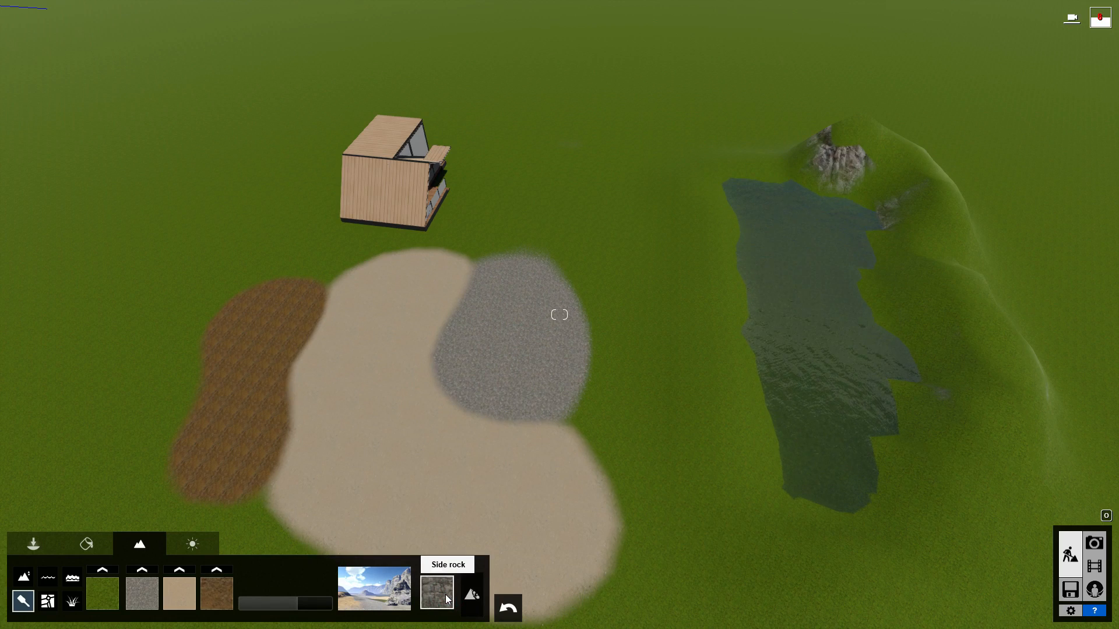
pyautogui.moveTo(287, 603)
pyautogui.mouseDown()
pyautogui.moveTo(273, 604)
pyautogui.moveTo(303, 602)
pyautogui.moveTo(289, 601)
pyautogui.mouseUp()
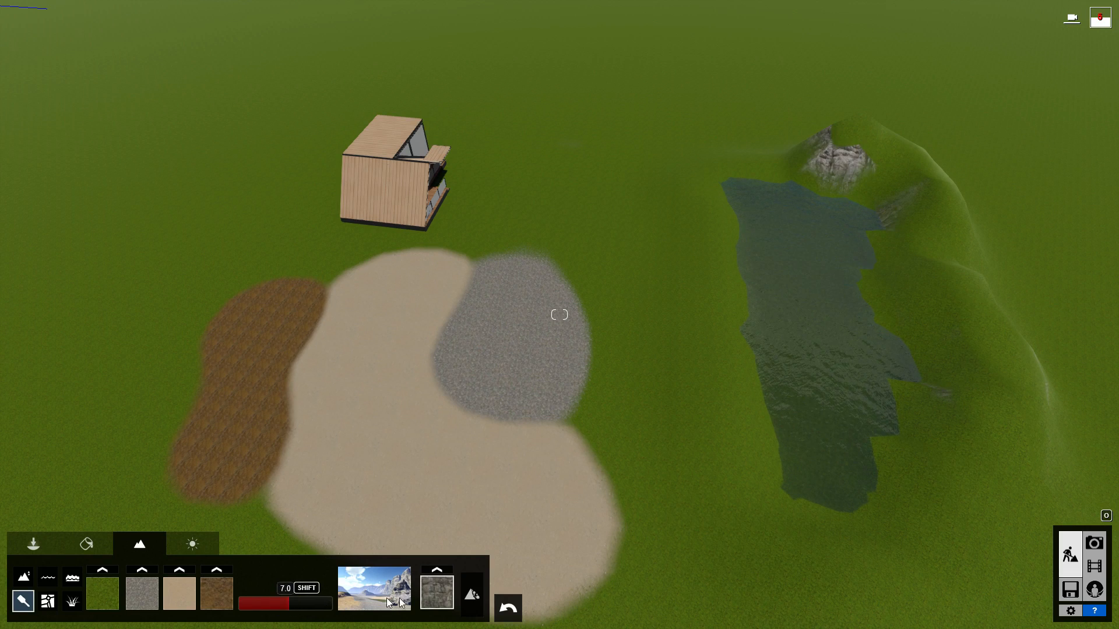
pyautogui.click(442, 576)
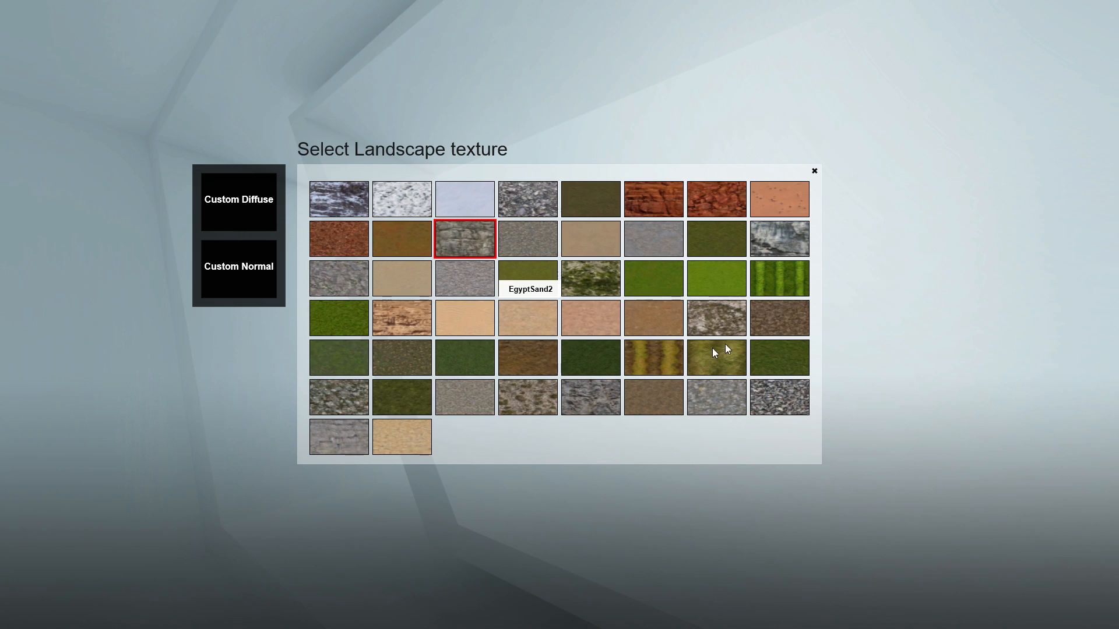
pyautogui.click(775, 244)
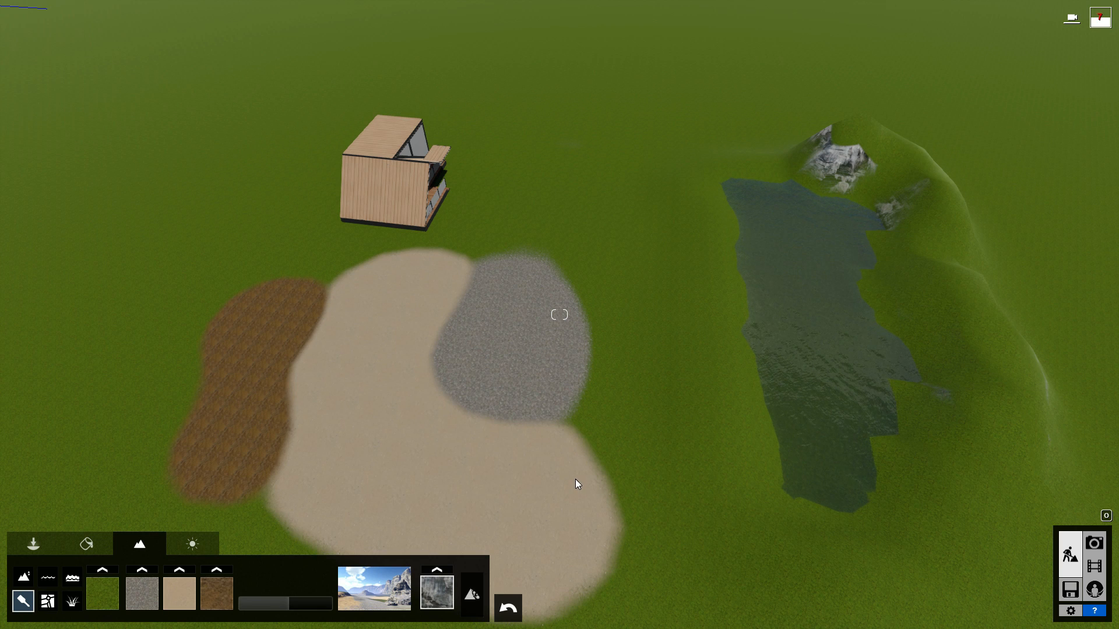
# - Toggle the rock on the hillsides off and on again to compare both looks
pyautogui.click(470, 594)
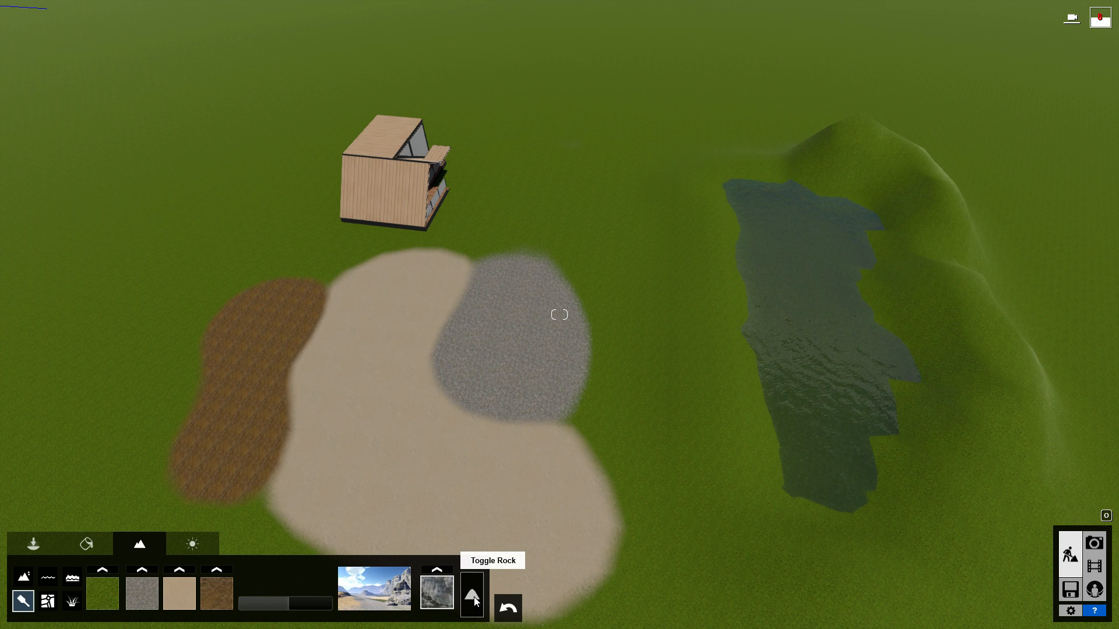
pyautogui.click(471, 594)
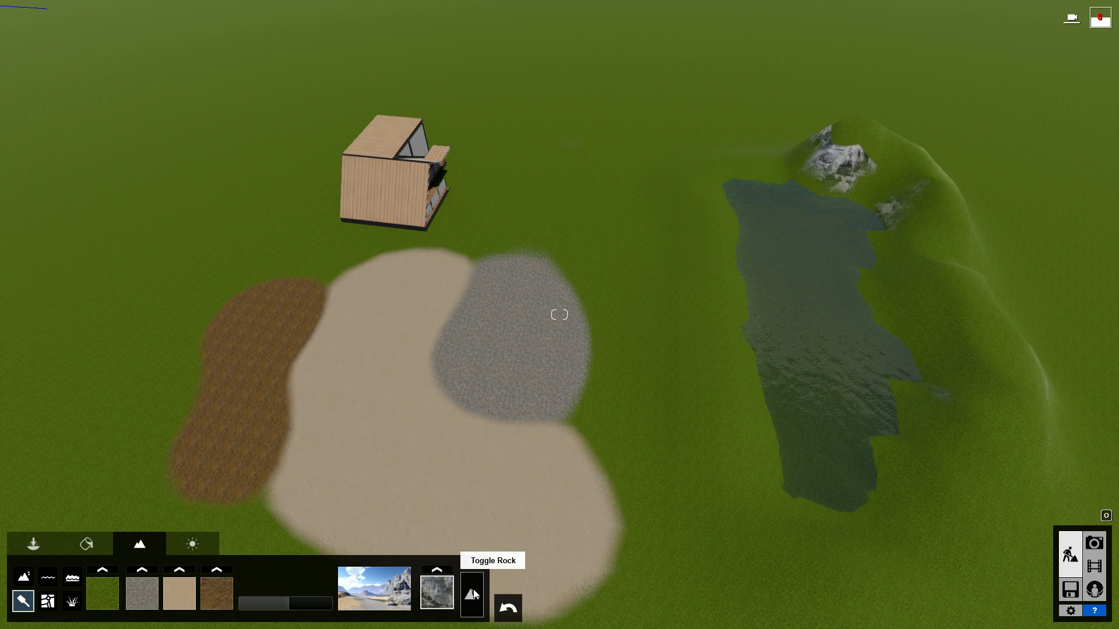
pyautogui.click(472, 594)
pyautogui.click(472, 594)
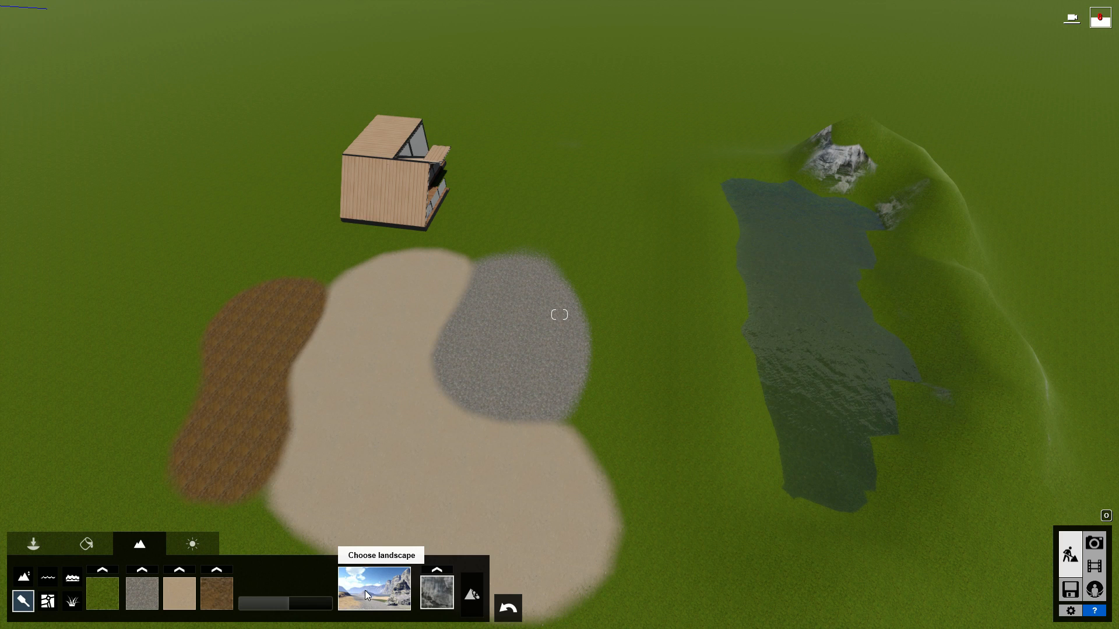
# - Apply the brown-earth landscape preset in the third row, fifth column to the terrain and check the painted areas
pyautogui.moveTo(374, 588)
pyautogui.mouseDown(button='right')
pyautogui.moveTo(374, 495)
pyautogui.moveTo(383, 592)
pyautogui.mouseUp(button='right')
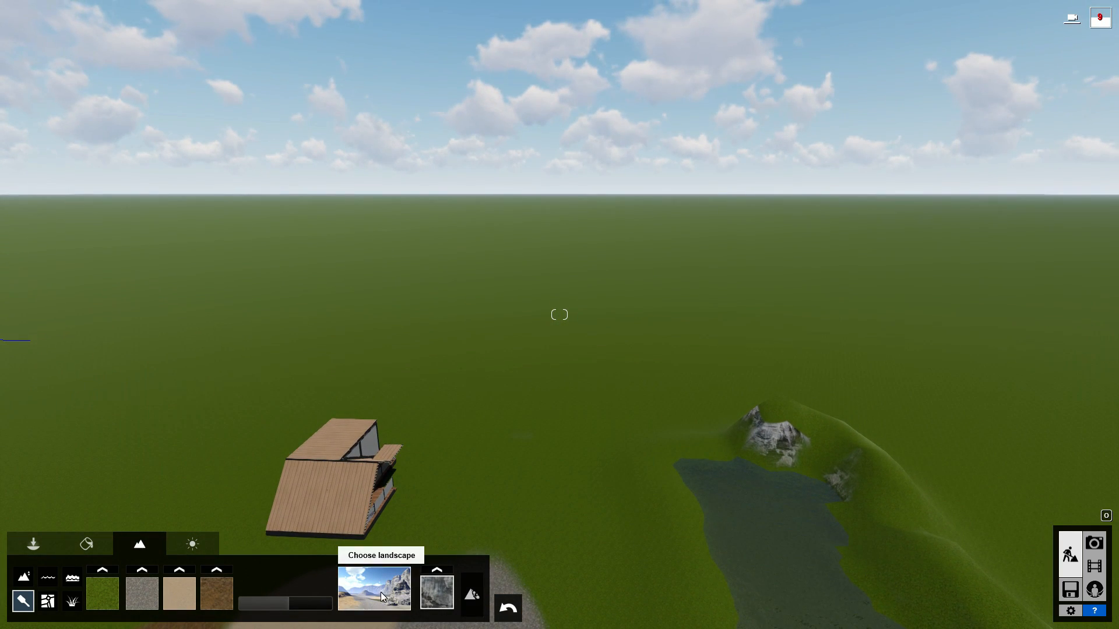
pyautogui.click(380, 592)
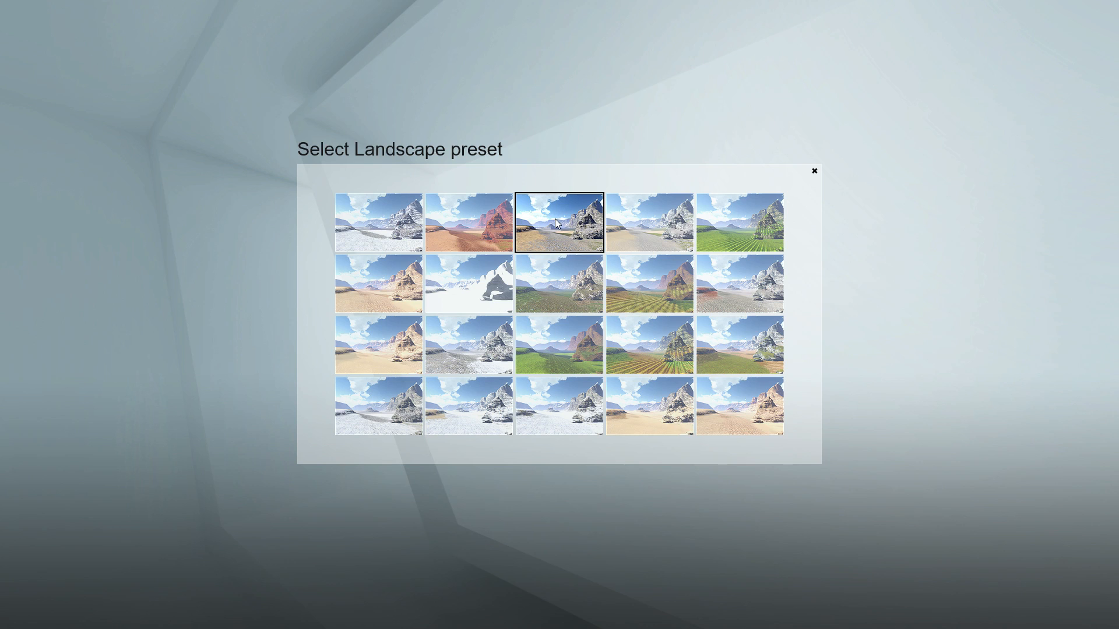
pyautogui.click(732, 351)
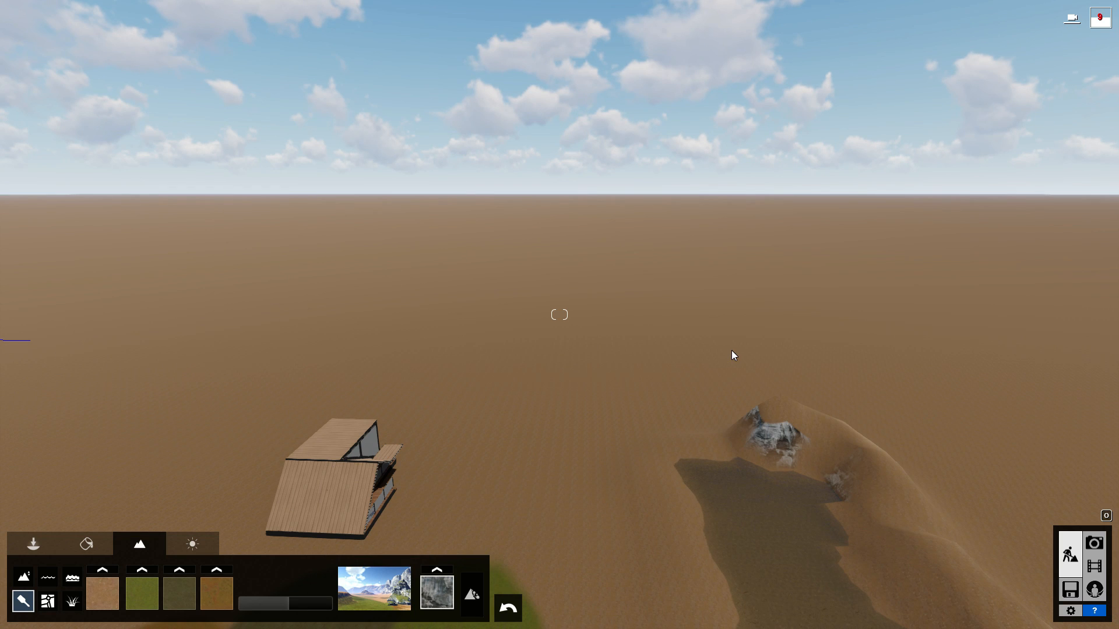
pyautogui.moveTo(624, 380); pyautogui.dragTo(471, 312, button='right')
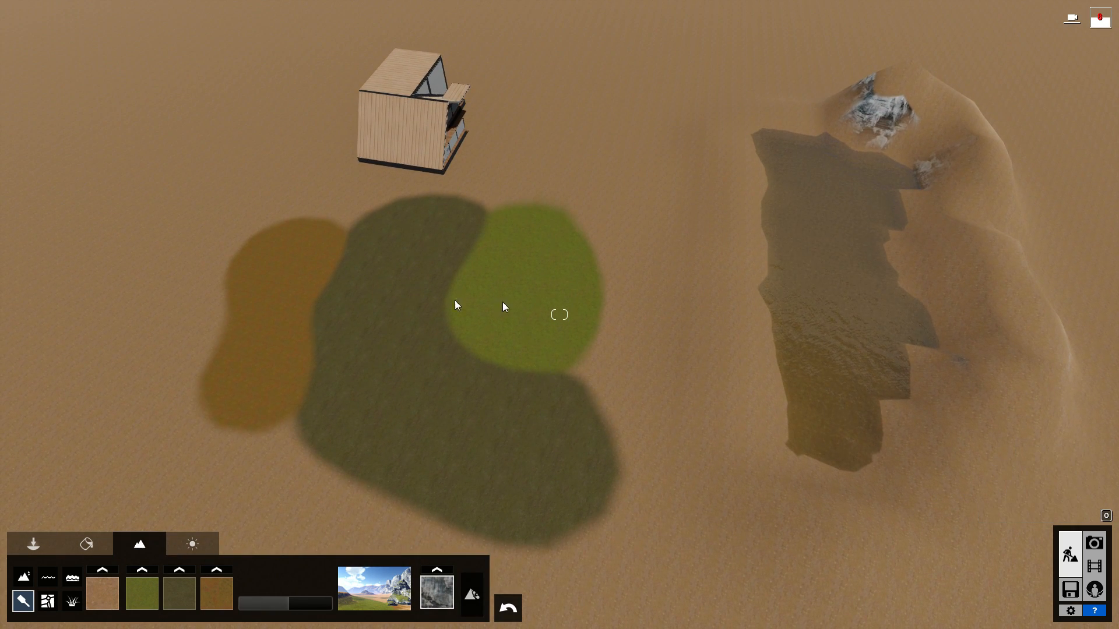
# - Apply the all-white snow landscape preset in the second row and look around the house and lake
pyautogui.click(372, 598)
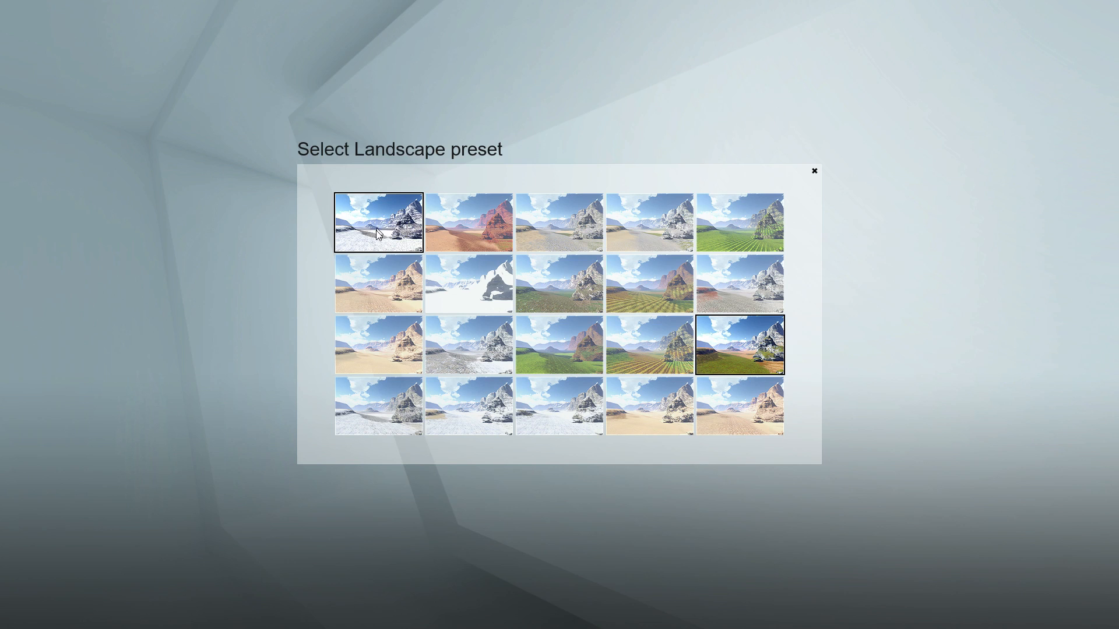
pyautogui.click(464, 294)
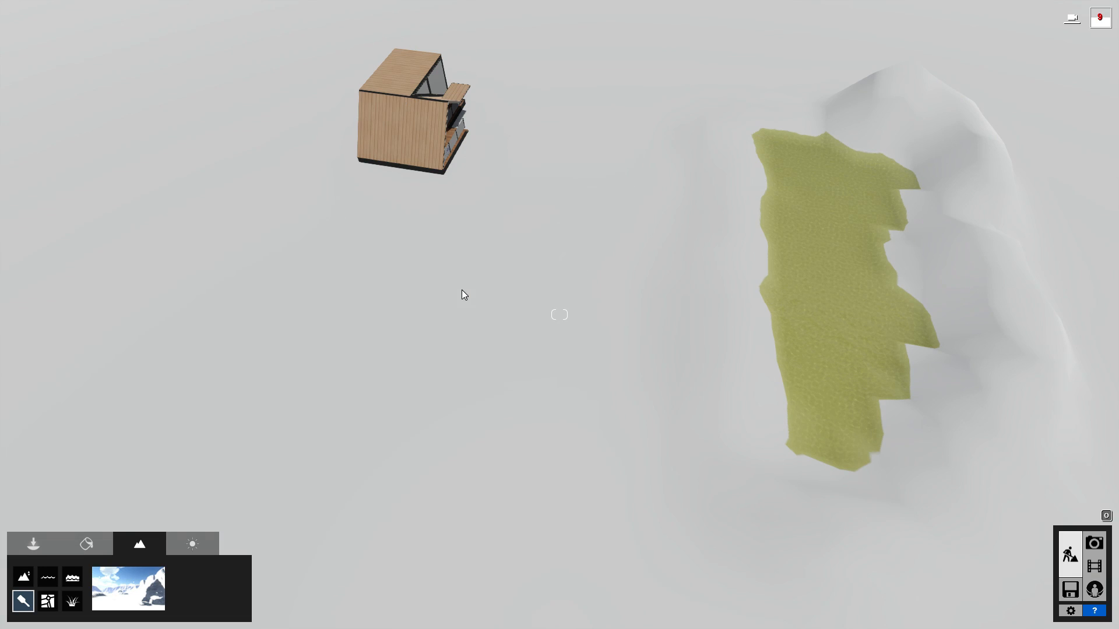
pyautogui.moveTo(560, 314); pyautogui.dragTo(523, 379, button='right')
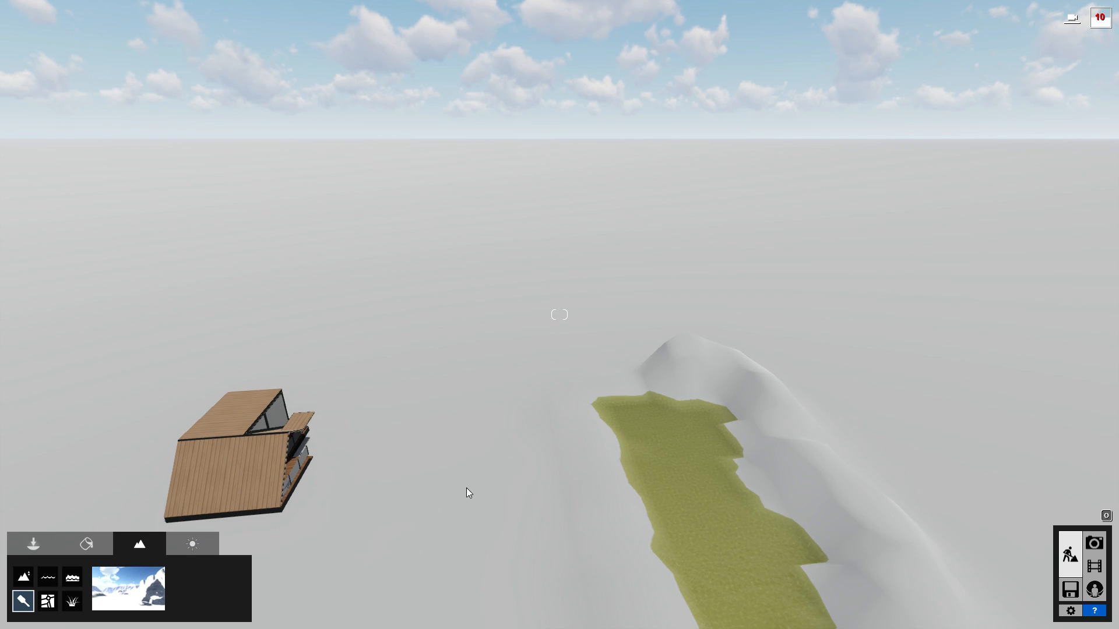
pyautogui.moveTo(559, 315); pyautogui.dragTo(445, 473, button='right')
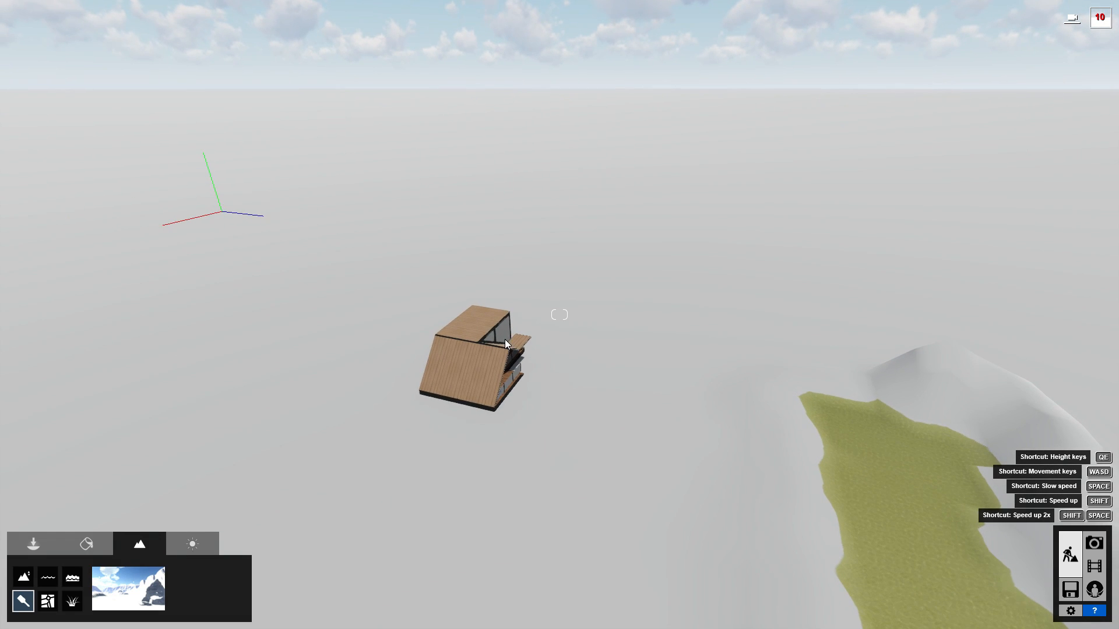
# - Switch the terrain to the third landscape preset in the first row, with olive grass, gravel and sand
pyautogui.click(123, 587)
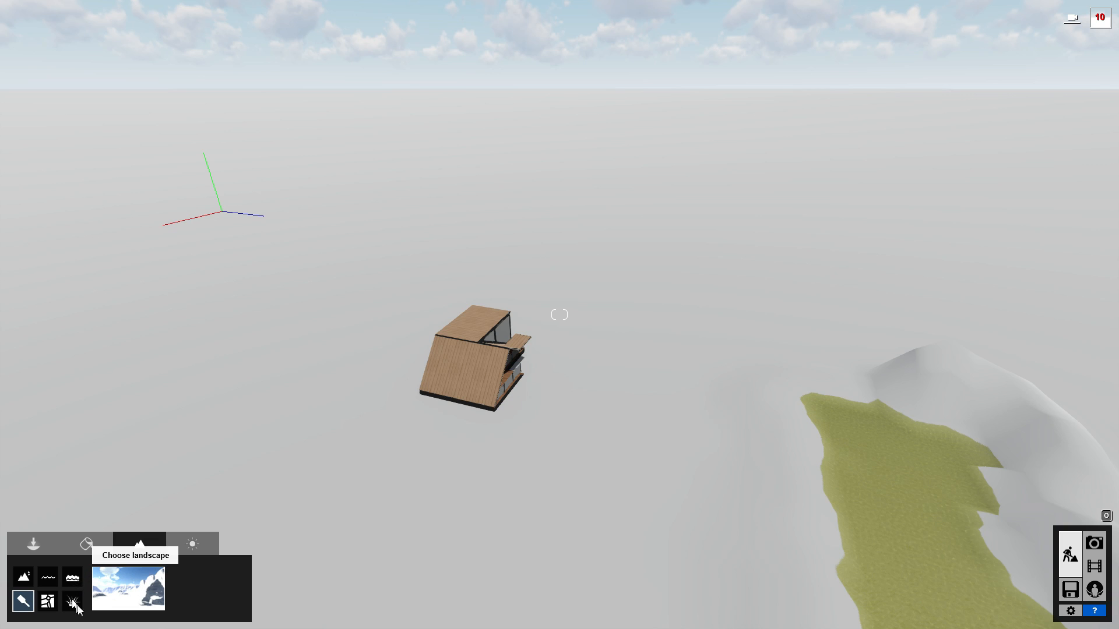
pyautogui.click(155, 593)
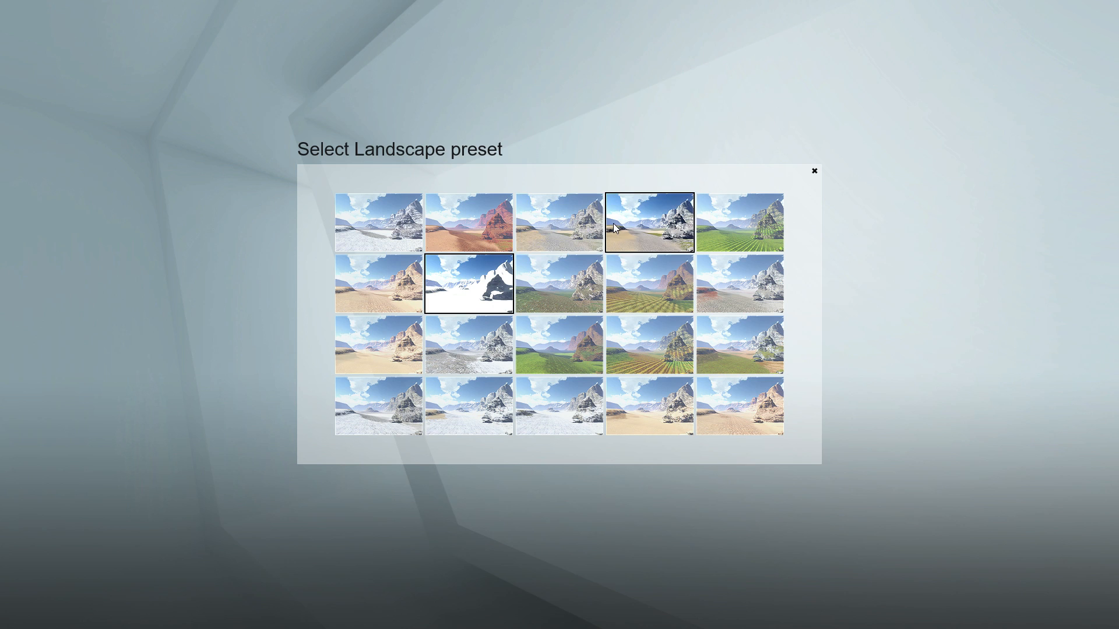
pyautogui.click(588, 228)
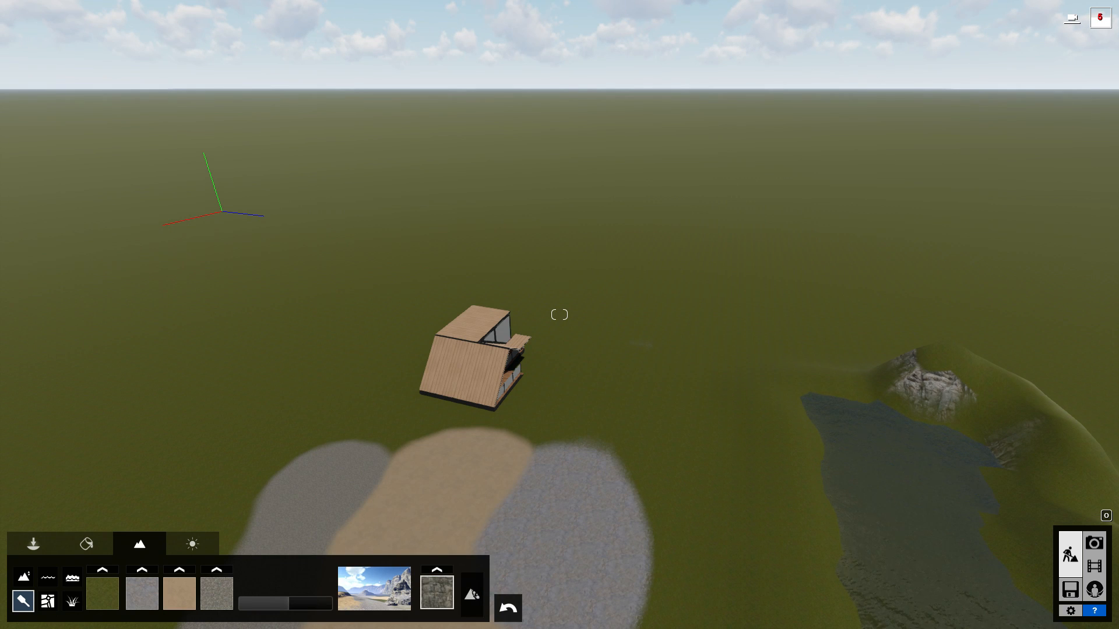
pyautogui.moveTo(588, 228); pyautogui.dragTo(604, 257, button='right')
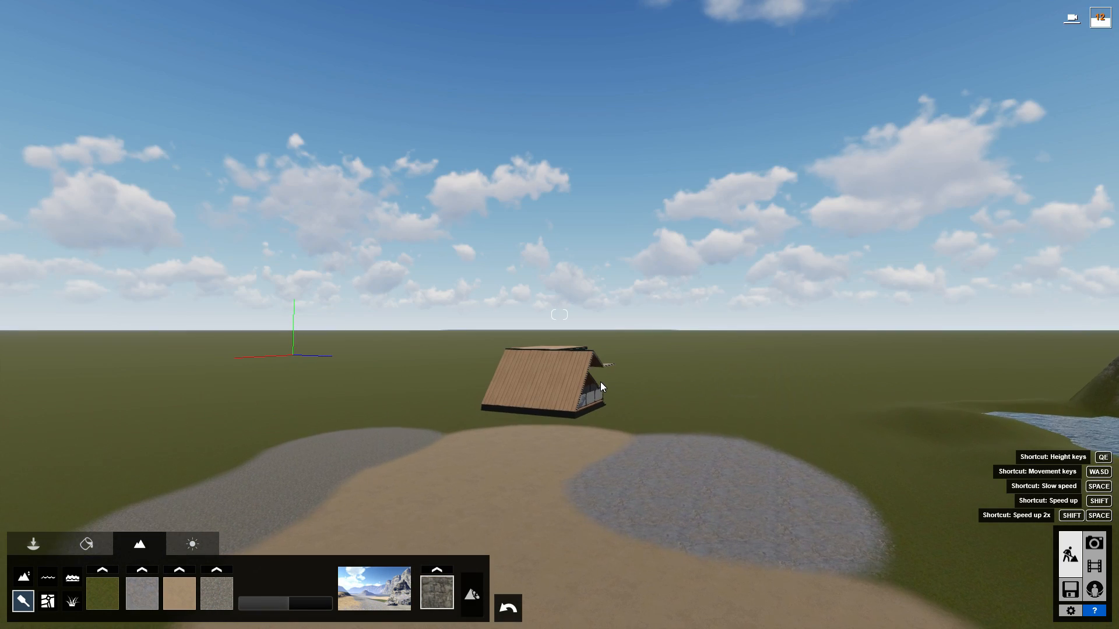
# - Turn on landscape grass for the terrain around the house
pyautogui.press('w')
pyautogui.moveTo(599, 382); pyautogui.dragTo(597, 359, button='right')
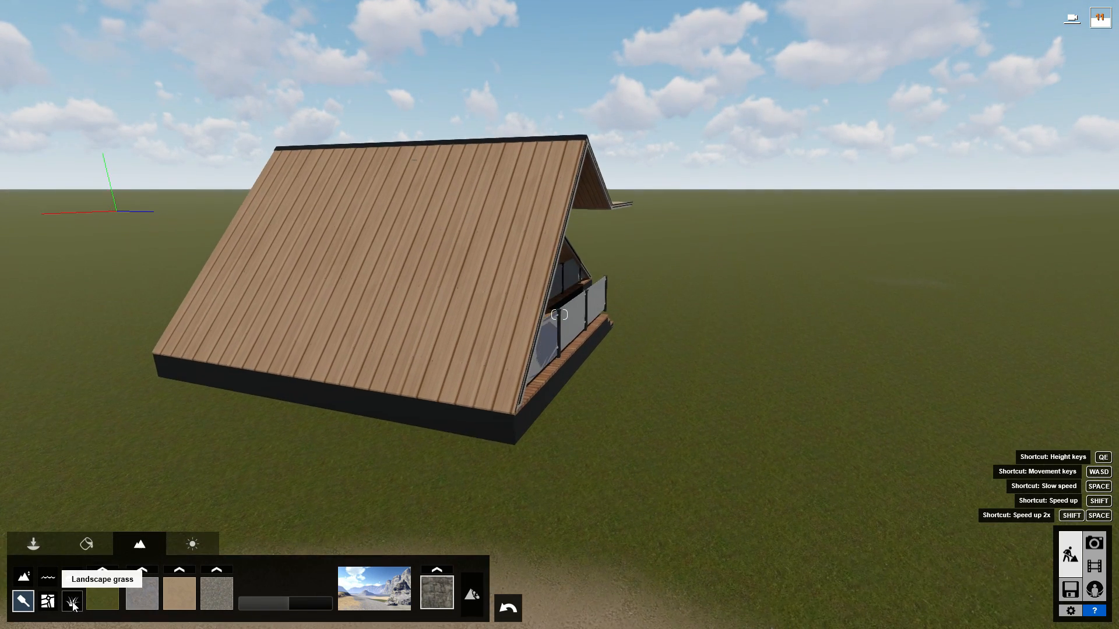
pyautogui.click(73, 602)
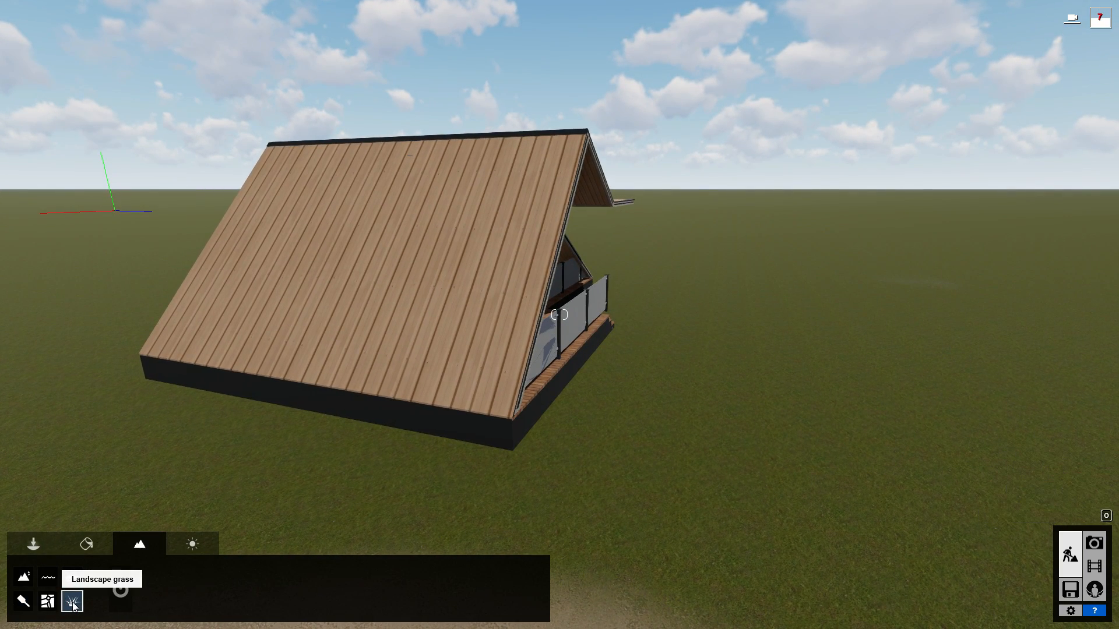
pyautogui.click(122, 583)
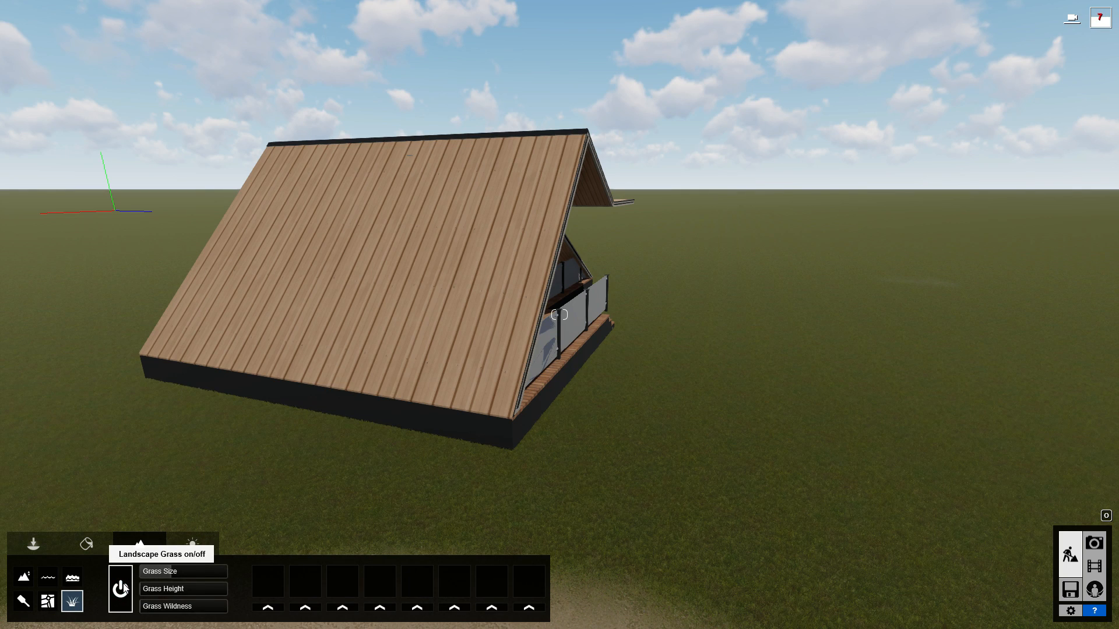
# - Increase the grass size and set the grass height to 3.5, judging it beside the house's deck
pyautogui.press('w')
pyautogui.moveTo(519, 476); pyautogui.dragTo(537, 455, button='right')
pyautogui.press('d')
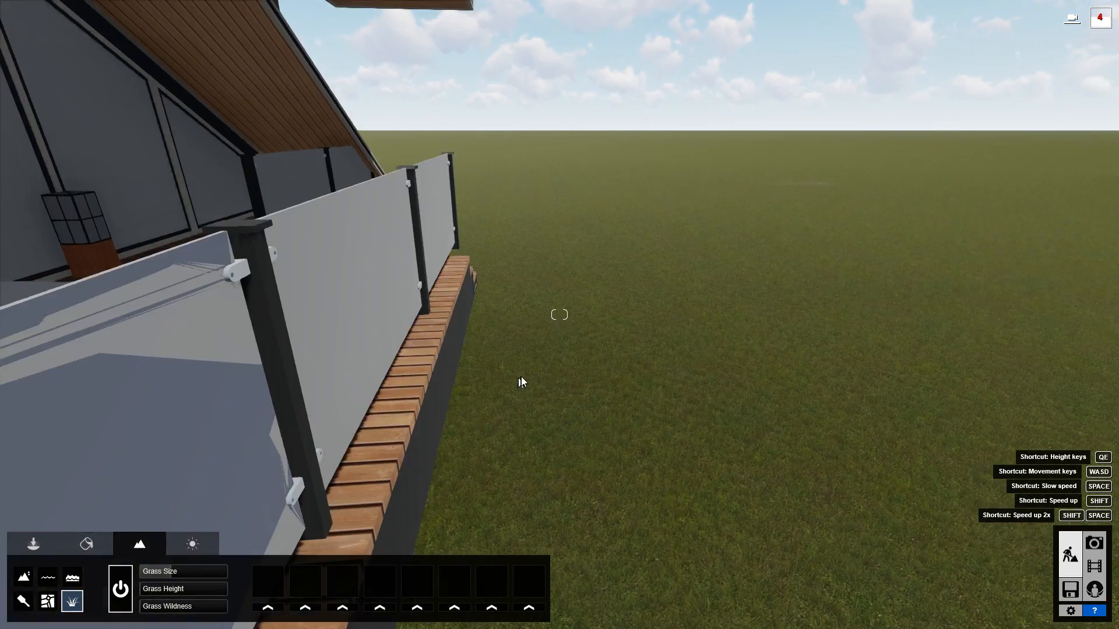
pyautogui.moveTo(520, 375); pyautogui.dragTo(445, 420, button='right')
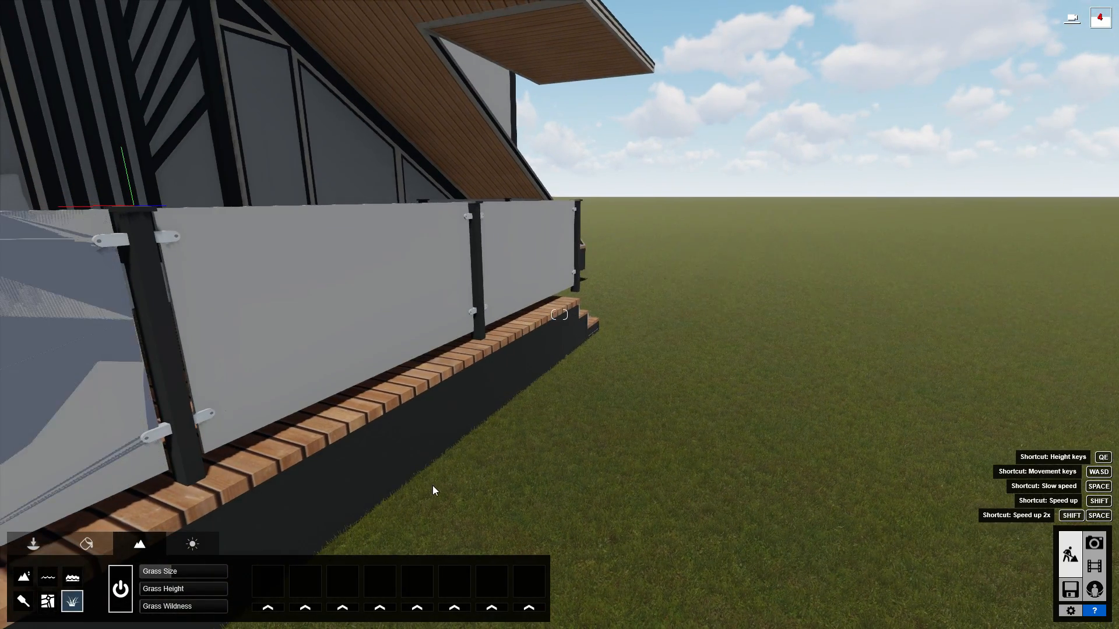
pyautogui.moveTo(180, 573); pyautogui.dragTo(176, 575)
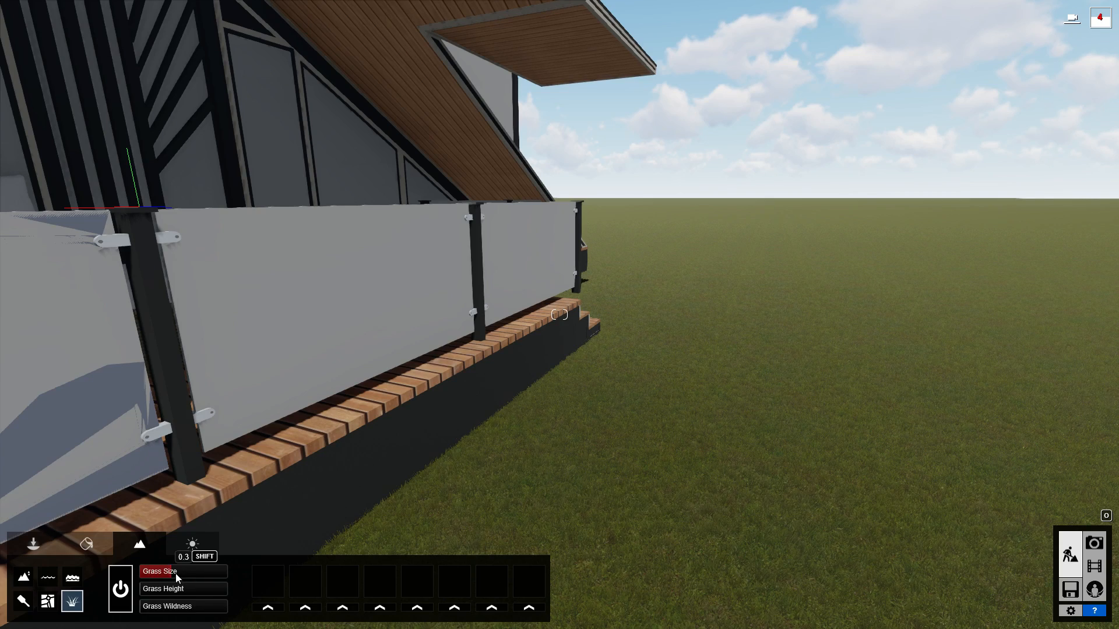
pyautogui.click(203, 571)
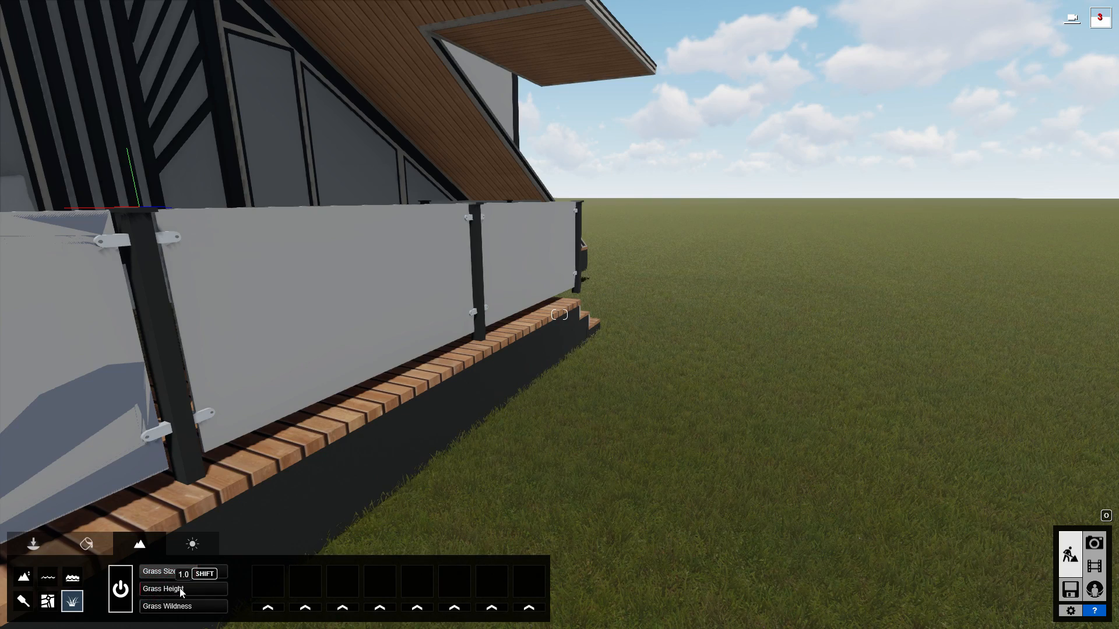
pyautogui.click(202, 589)
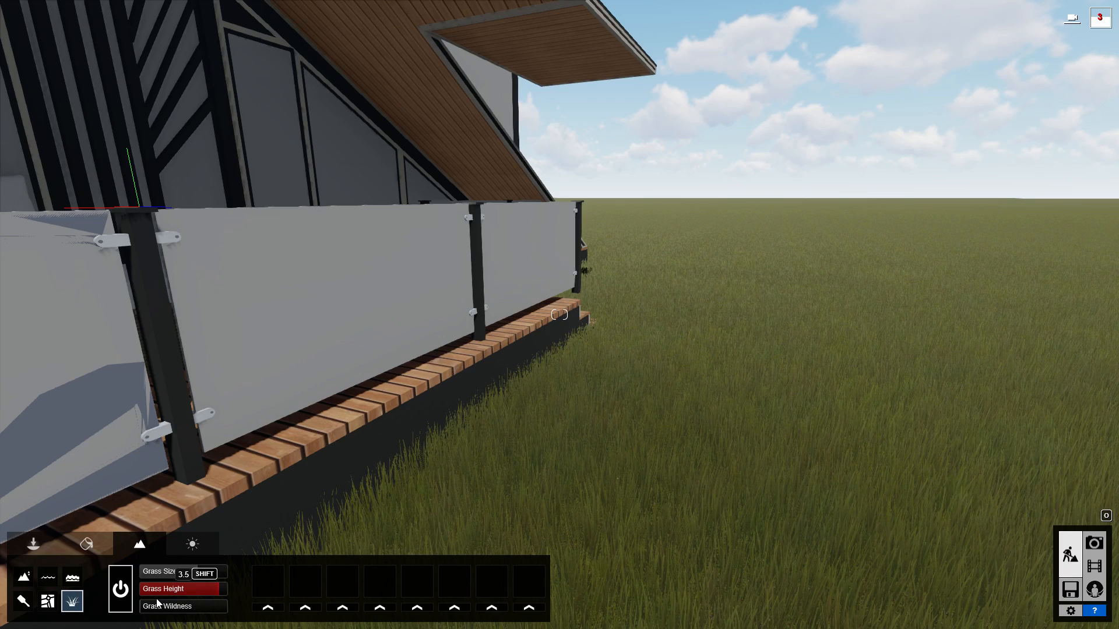
# - Try grass wildness values from 0.1 up to 2.2
pyautogui.click(216, 609)
pyautogui.moveTo(208, 609); pyautogui.dragTo(146, 615)
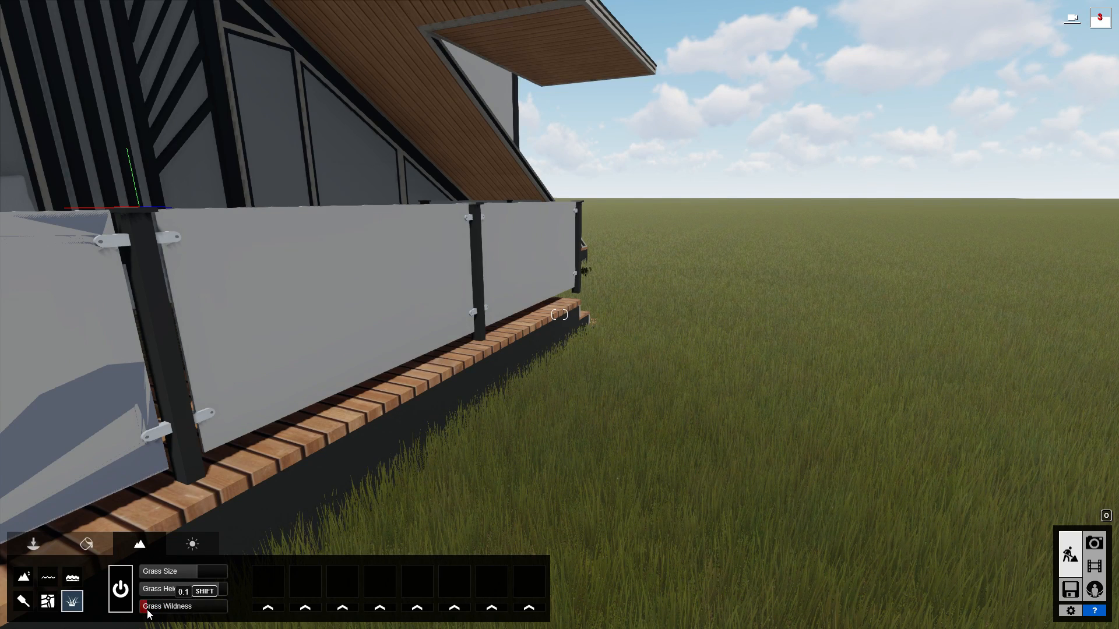
pyautogui.click(166, 610)
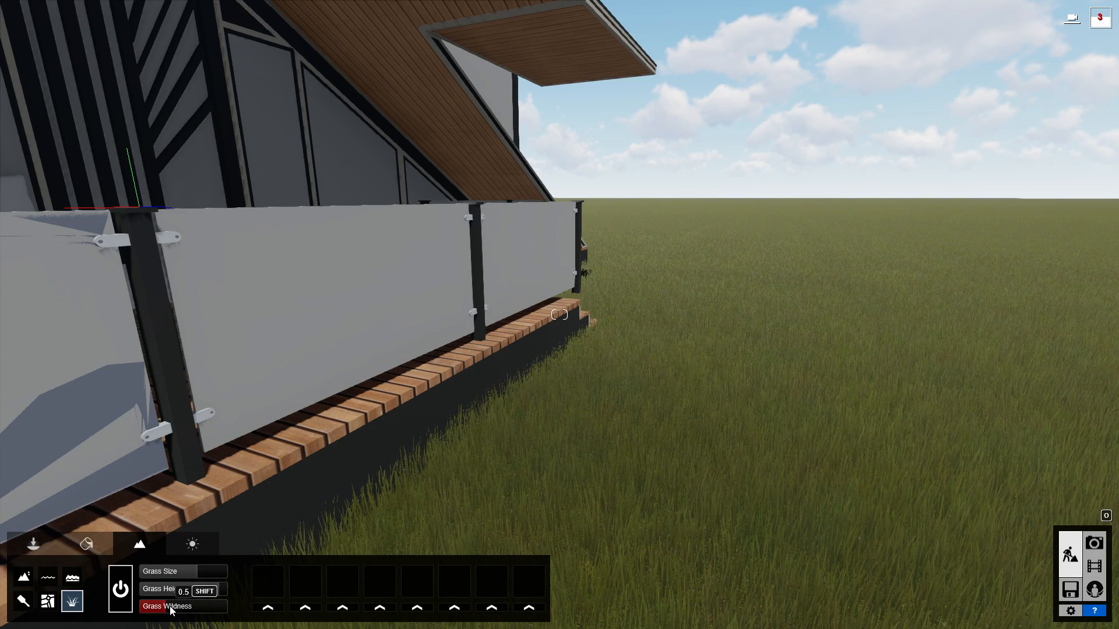
pyautogui.moveTo(186, 610); pyautogui.dragTo(206, 610)
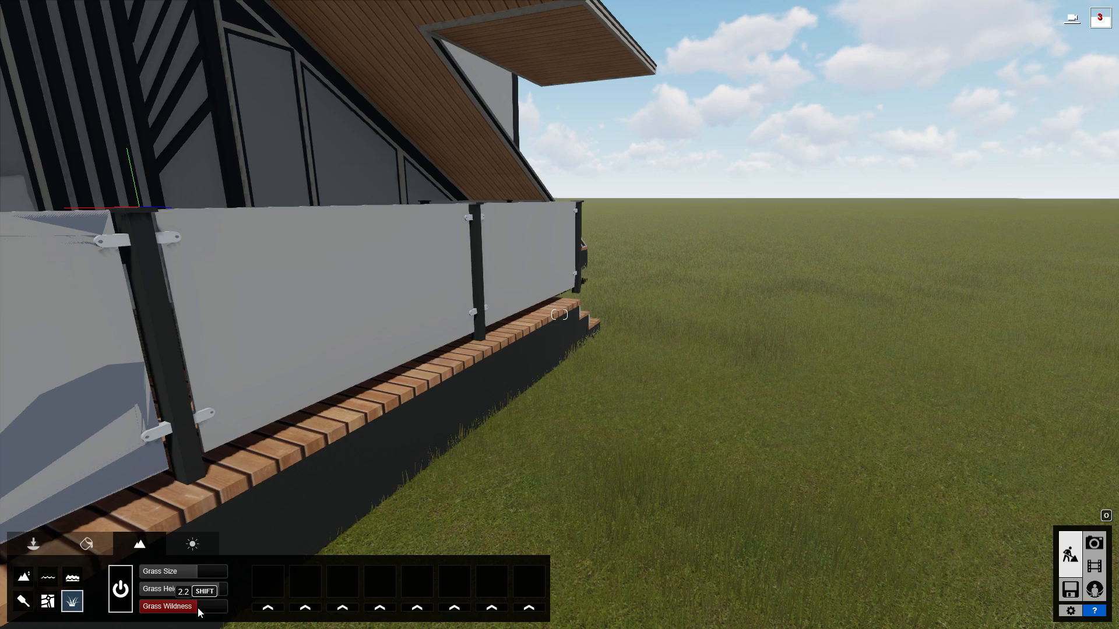
# - Set the grass wildness to 1.2 and lower the grass height to roughly the middle of its range
pyautogui.moveTo(577, 453); pyautogui.dragTo(578, 454, button='right')
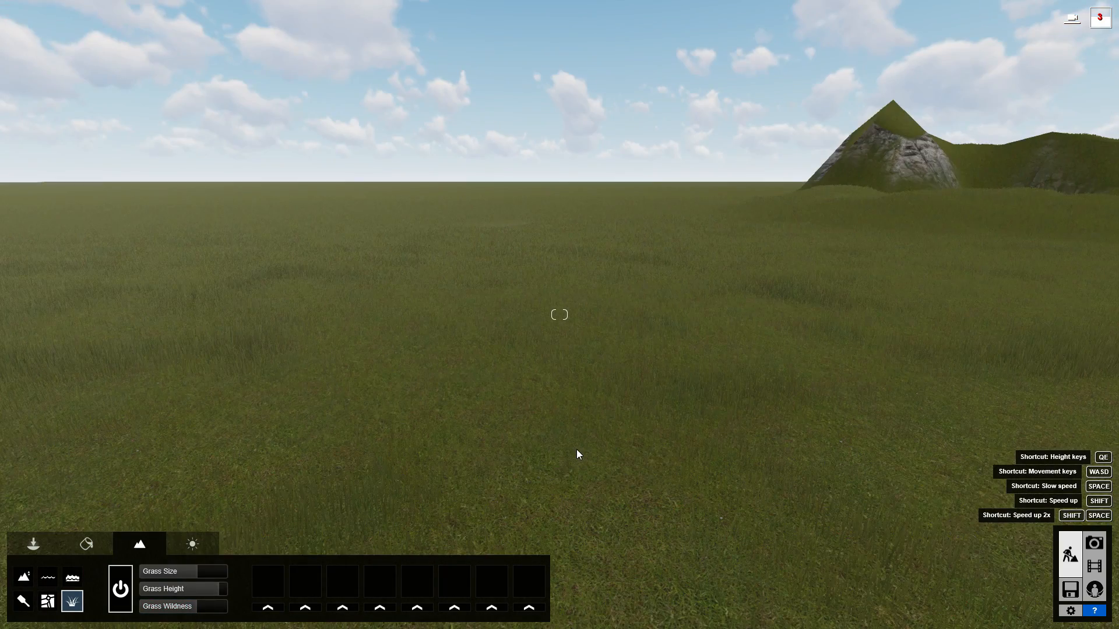
pyautogui.click(196, 604)
pyautogui.moveTo(188, 609); pyautogui.dragTo(182, 610)
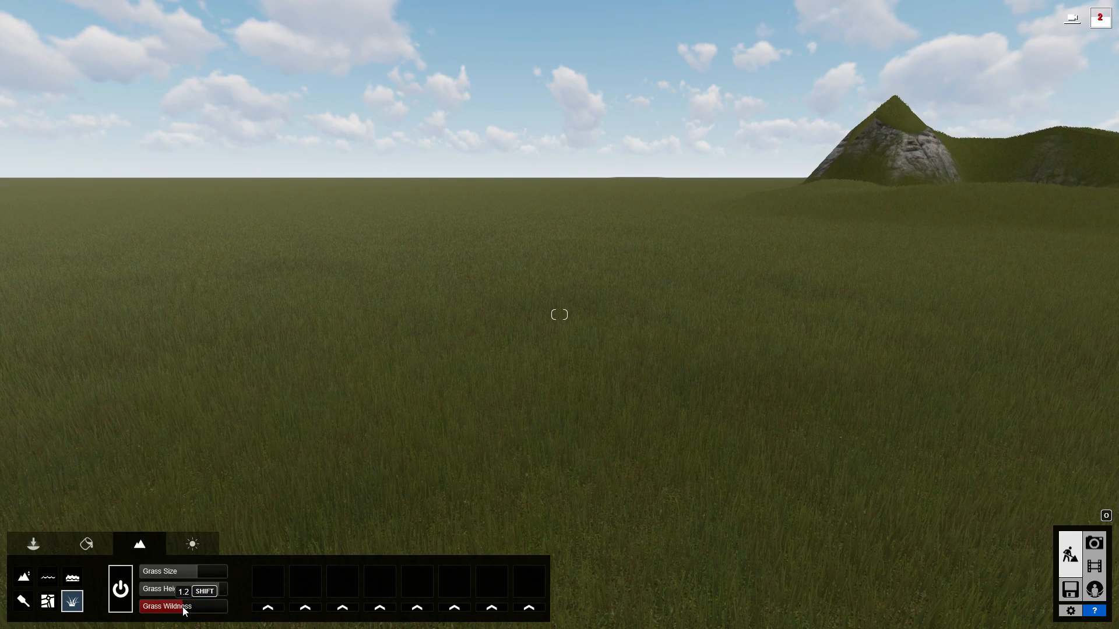
pyautogui.click(205, 589)
pyautogui.moveTo(204, 589); pyautogui.dragTo(162, 593)
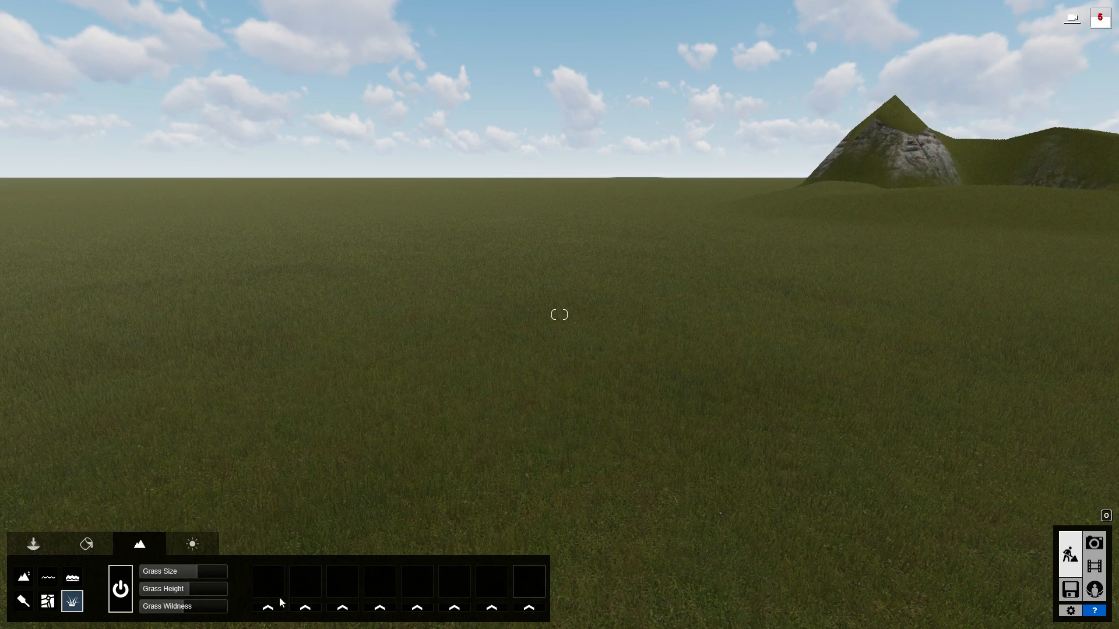
# - Add a white daisy cluster to the landscape grass as its first scattered plant type
pyautogui.click(270, 608)
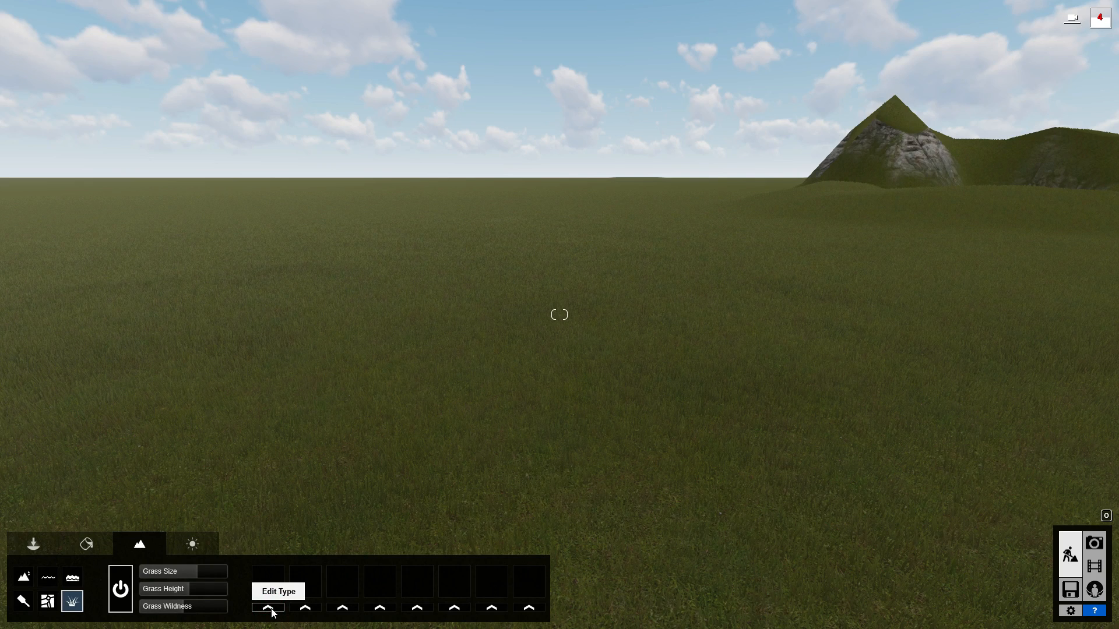
pyautogui.click(269, 609)
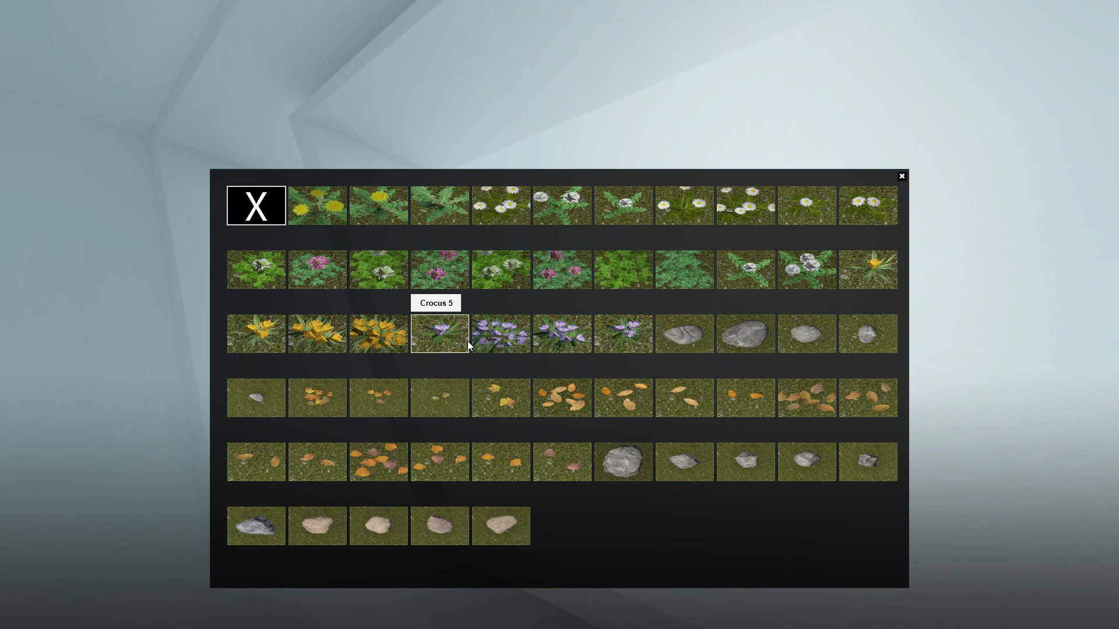
pyautogui.click(501, 208)
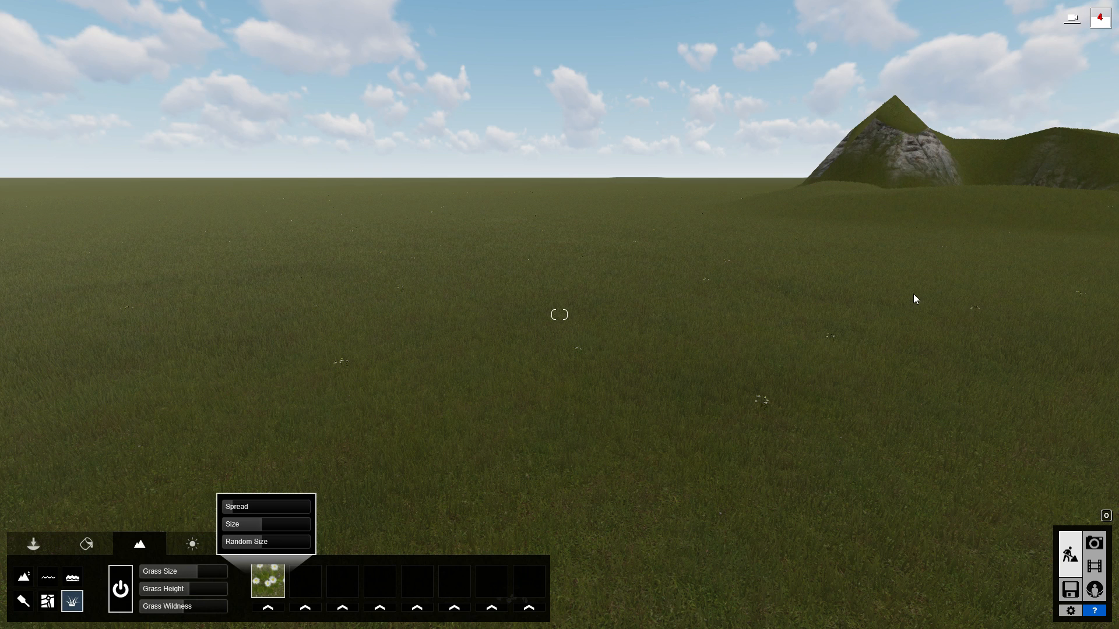
# - Keep the white flowers' spread low after trying 6.5, increase their size, and set their random size to 0.5
pyautogui.keyDown('shift'); pyautogui.moveTo(236, 512); pyautogui.dragTo(275, 511); pyautogui.keyUp('shift')
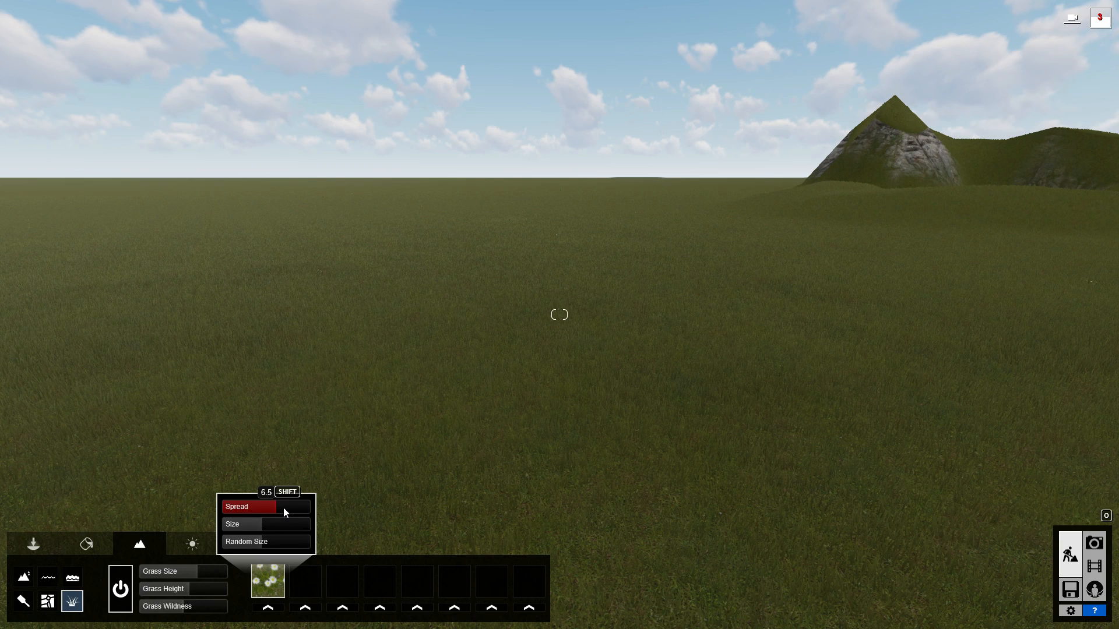
pyautogui.keyDown('shift'); pyautogui.moveTo(245, 513); pyautogui.dragTo(234, 509); pyautogui.keyUp('shift')
pyautogui.moveTo(264, 527)
pyautogui.keyDown('shift'); pyautogui.mouseDown()
pyautogui.moveTo(287, 524)
pyautogui.moveTo(249, 546)
pyautogui.moveTo(224, 544)
pyautogui.moveTo(271, 546)
pyautogui.mouseUp(); pyautogui.keyUp('shift')
pyautogui.keyDown('shift'); pyautogui.click(262, 542); pyautogui.keyUp('shift')
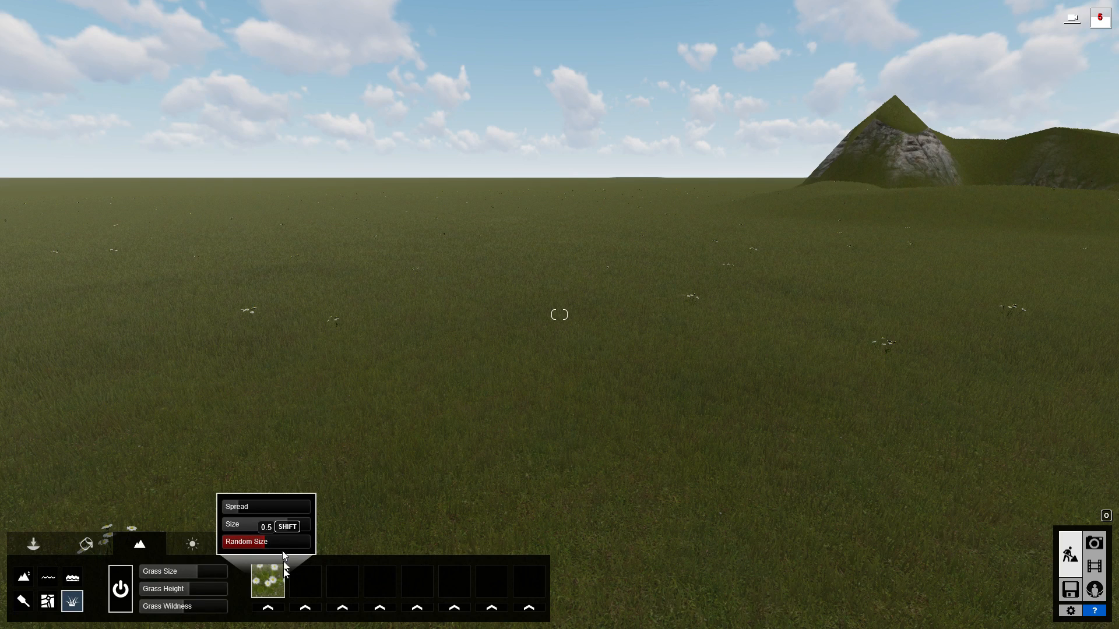
# - Add orange fallen leaves as the second scattered item in the landscape grass
pyautogui.click(305, 607)
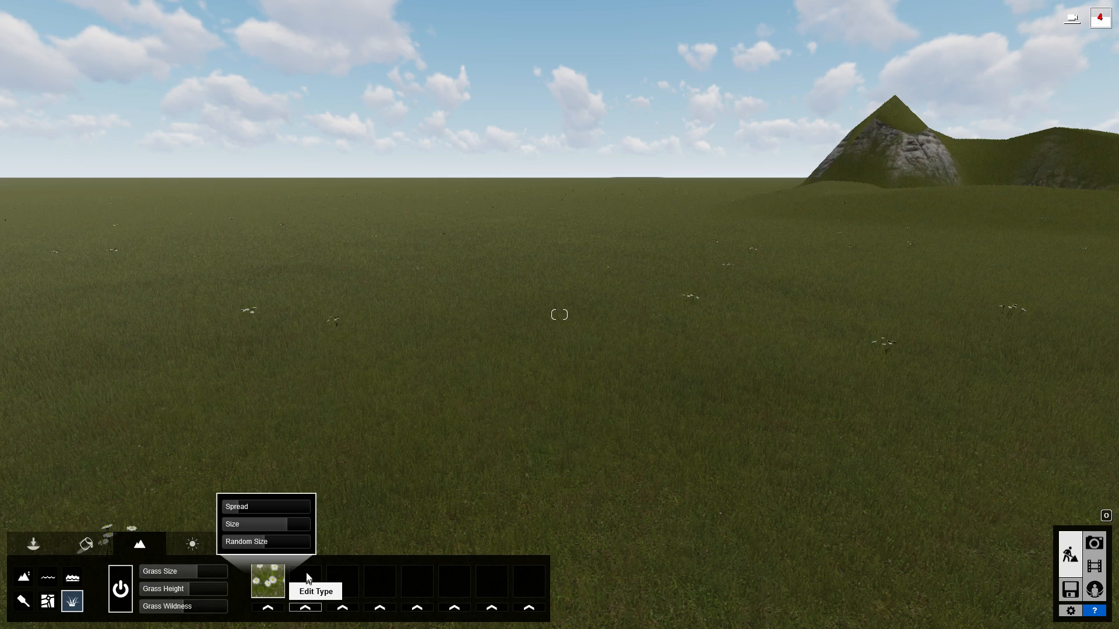
pyautogui.click(283, 584)
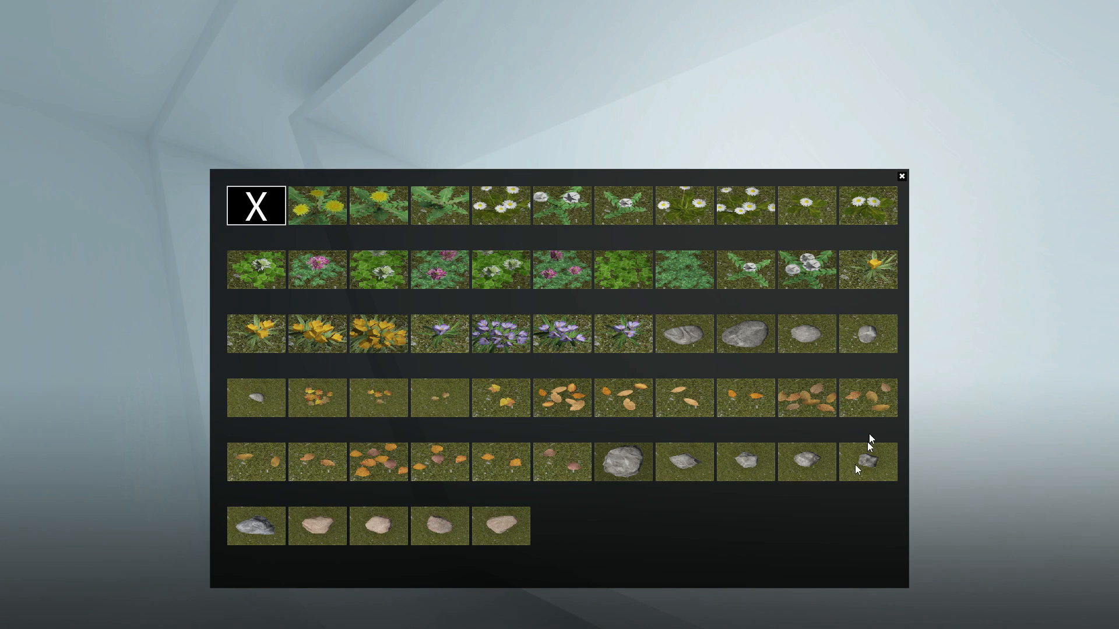
pyautogui.click(627, 400)
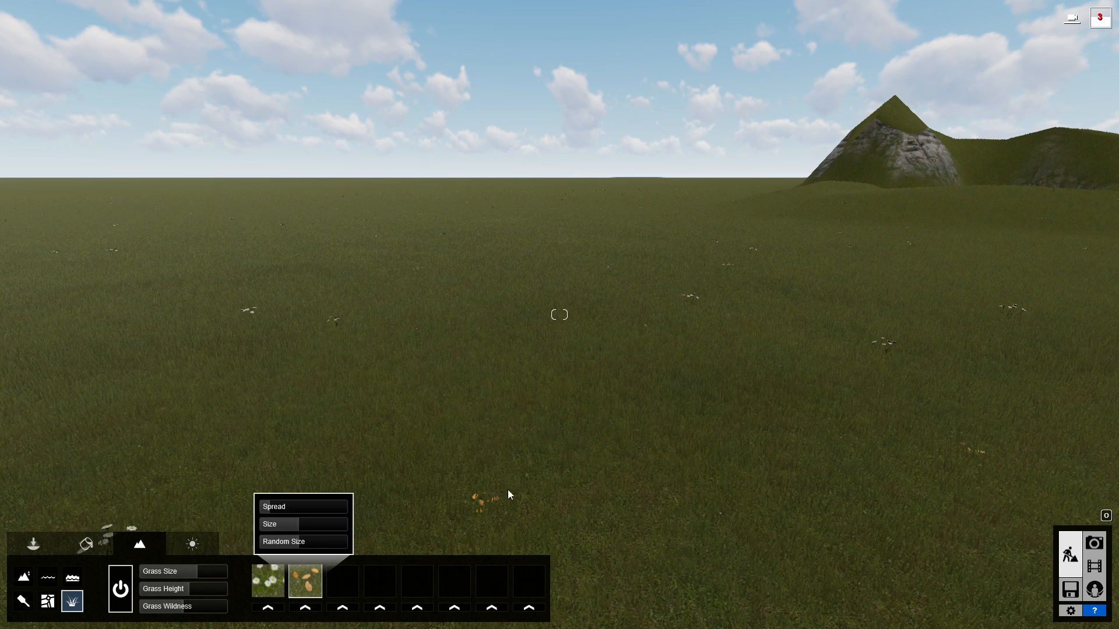
# - Reduce the fallen leaves' spread to near its minimum, with size 0.5 and random size 0.8
pyautogui.moveTo(273, 510); pyautogui.dragTo(263, 510)
pyautogui.click(298, 523)
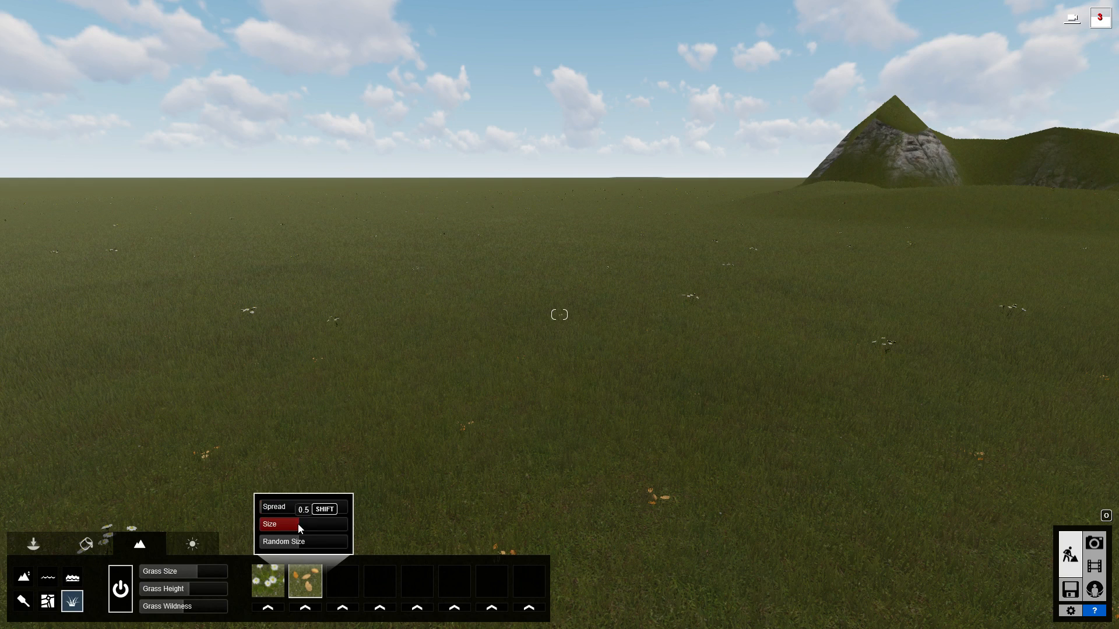
pyautogui.click(299, 542)
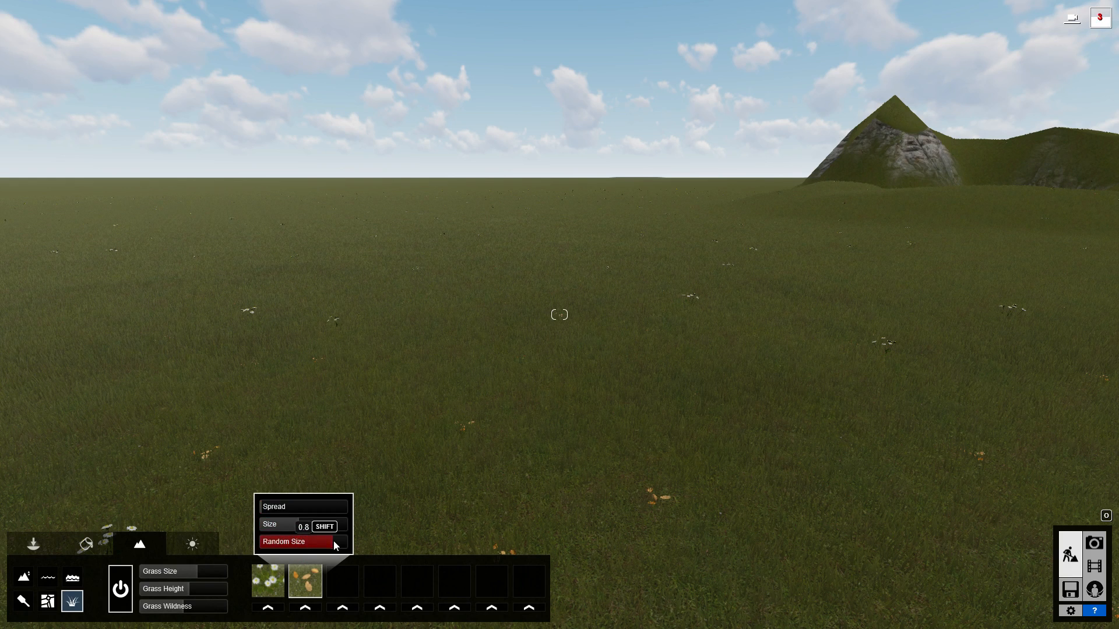
pyautogui.moveTo(453, 417); pyautogui.dragTo(453, 415)
# - Add a grey rock as the third scattered item in the landscape grass
pyautogui.click(350, 609)
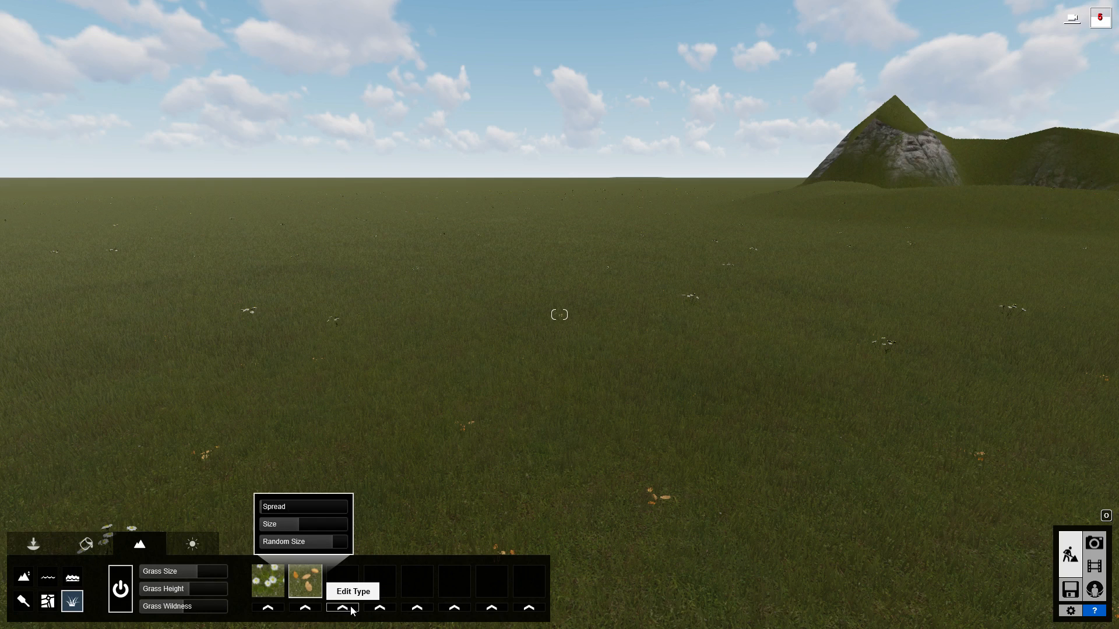
pyautogui.click(353, 610)
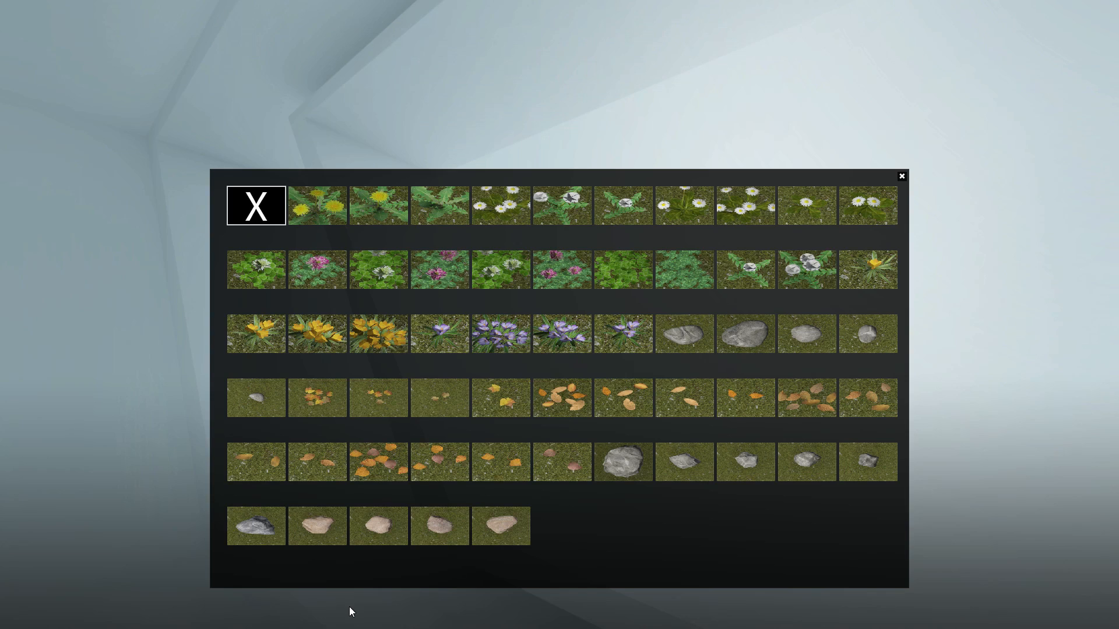
pyautogui.click(764, 334)
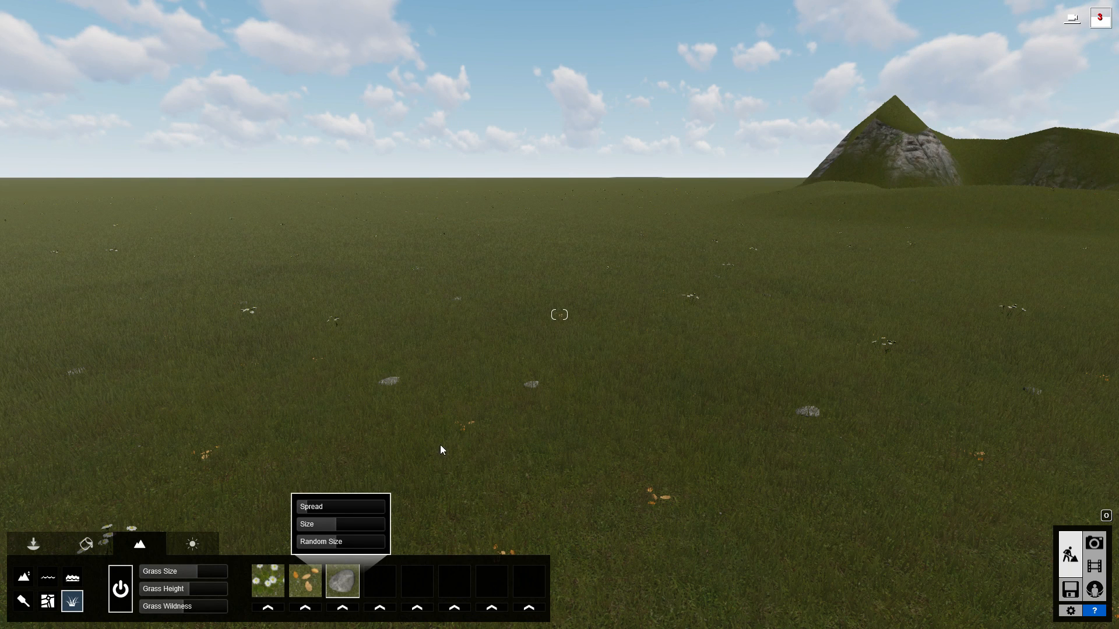
# - Set the scattered rocks' spread to 2.2, random size to 0.7 and size to 0.9
pyautogui.moveTo(322, 508); pyautogui.dragTo(313, 508)
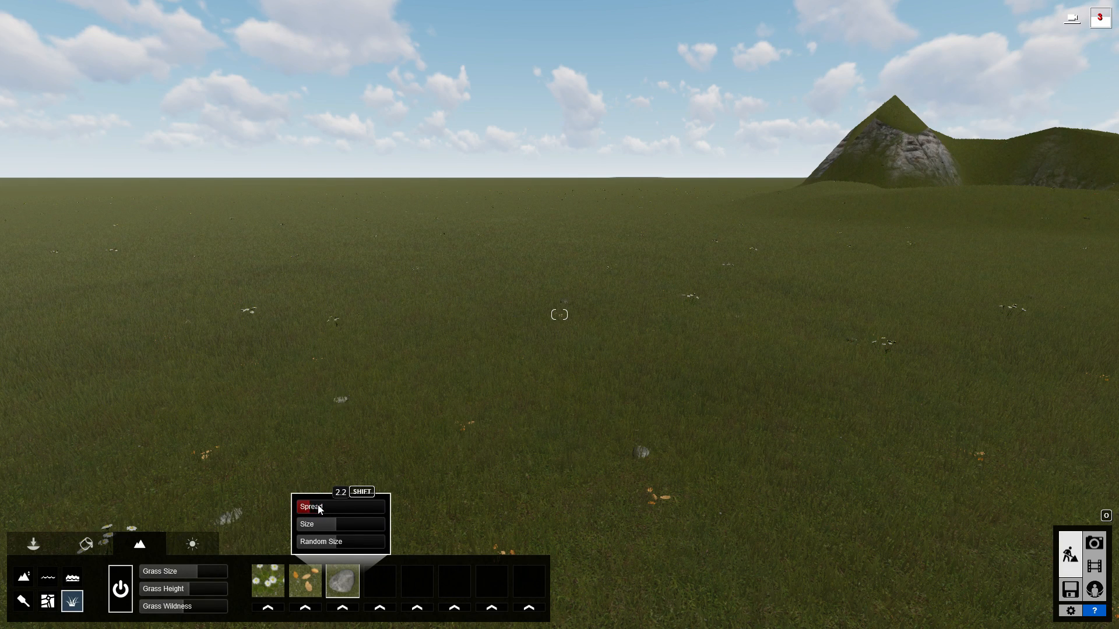
pyautogui.moveTo(339, 525); pyautogui.dragTo(356, 526)
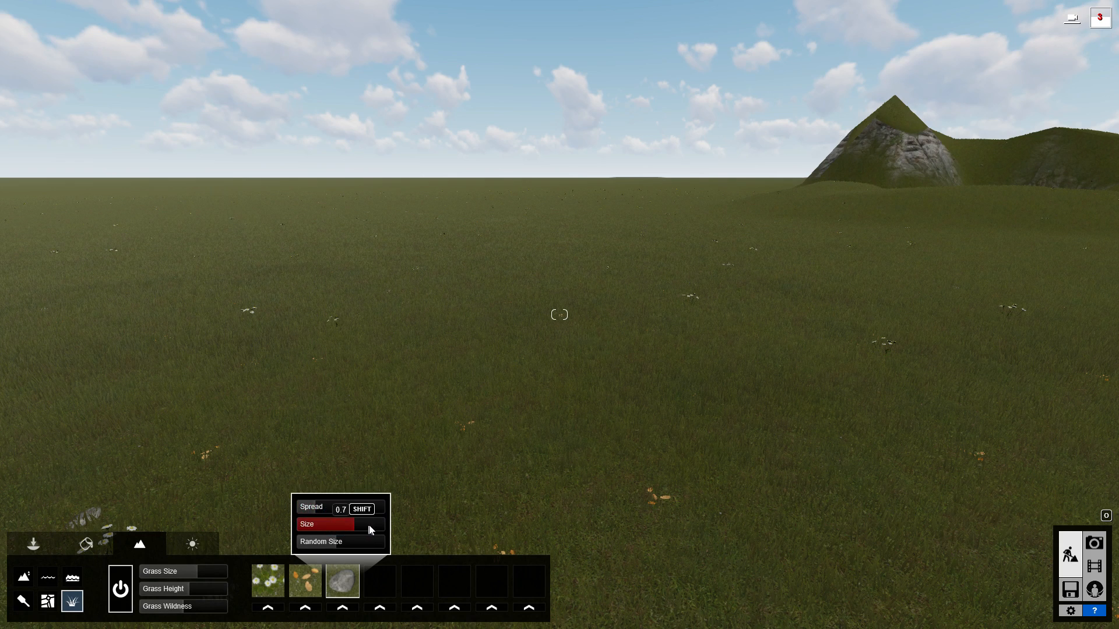
pyautogui.click(339, 542)
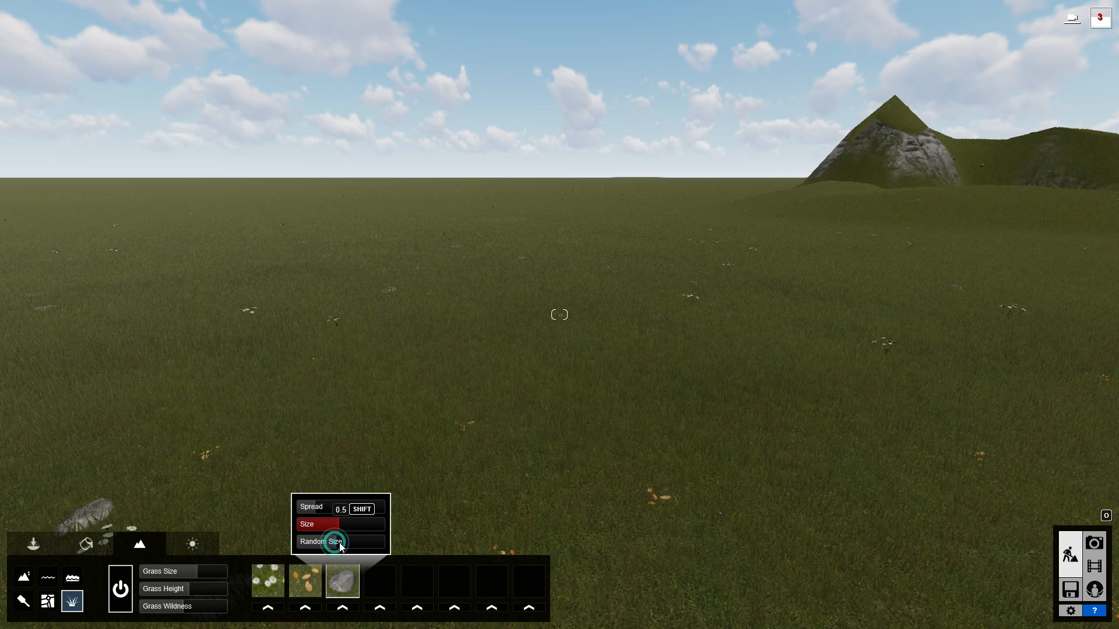
pyautogui.moveTo(344, 546); pyautogui.dragTo(359, 547)
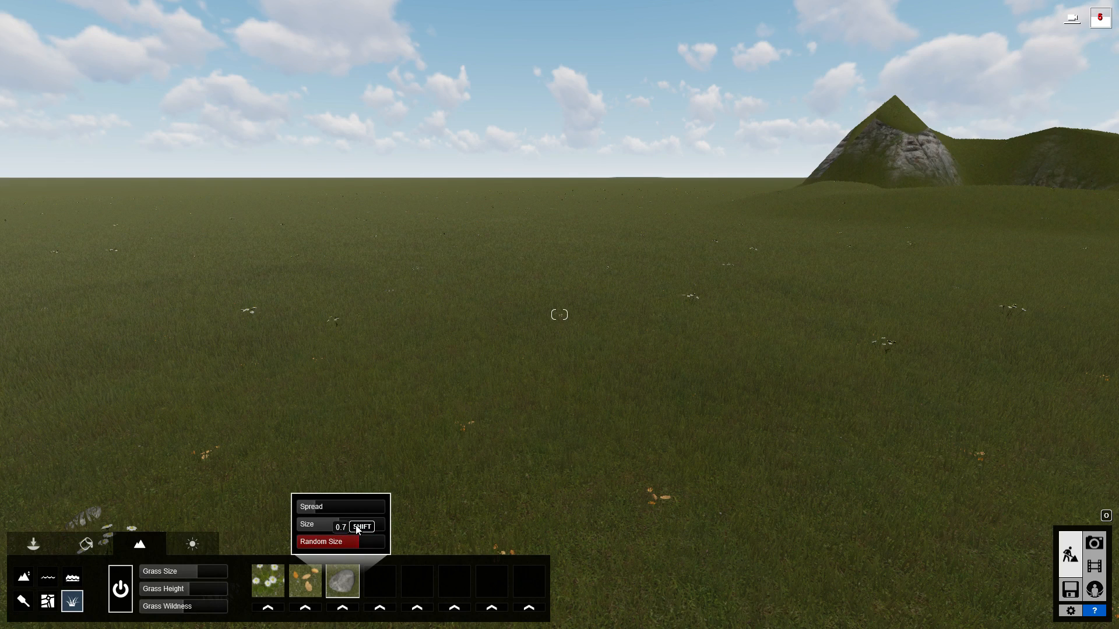
pyautogui.click(352, 523)
pyautogui.click(379, 523)
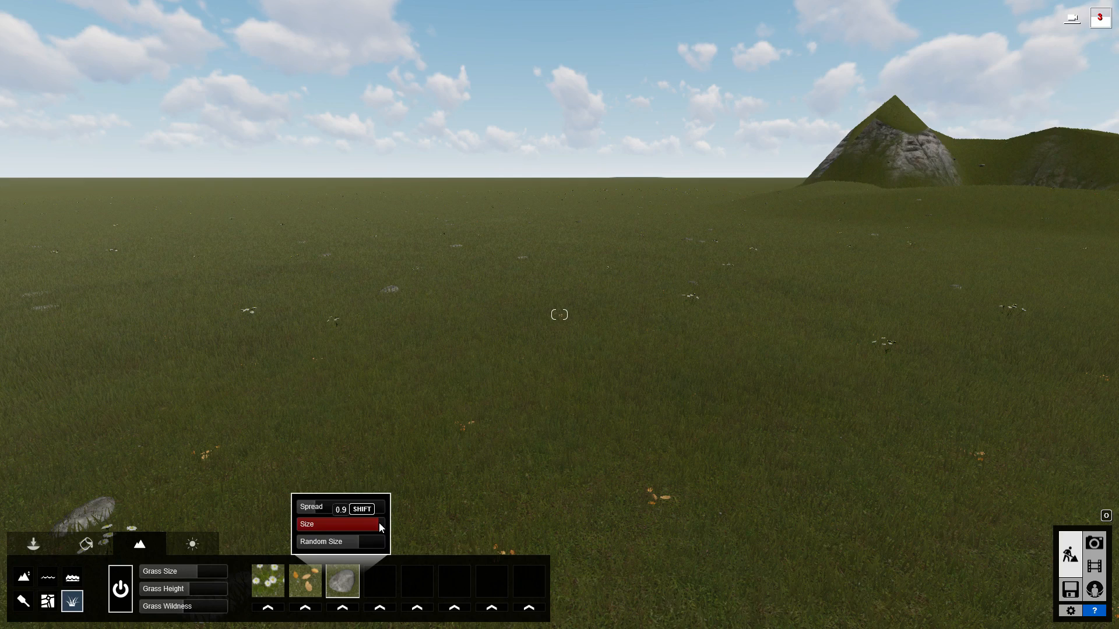
# - Examine the grass and its scattered flowers, leaves and rocks from above, around the house, ground patches and lake
pyautogui.moveTo(529, 376); pyautogui.dragTo(503, 393, button='right')
pyautogui.press('s')
pyautogui.hotkey('shift', 's')
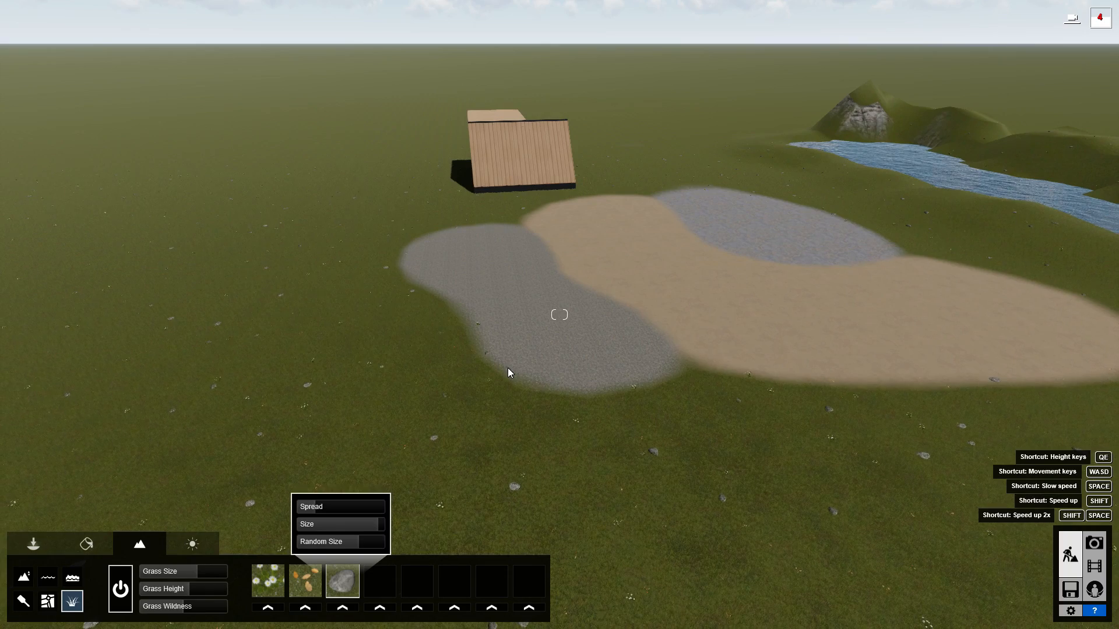
pyautogui.moveTo(534, 360); pyautogui.dragTo(524, 354, button='right')
pyautogui.press('w')
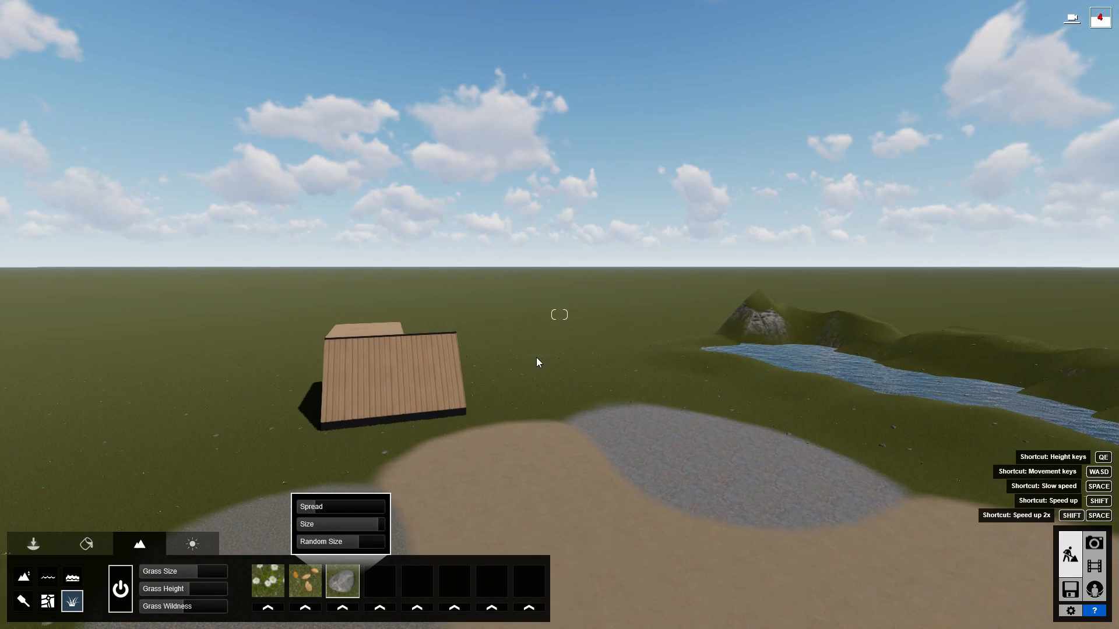
pyautogui.press('s')
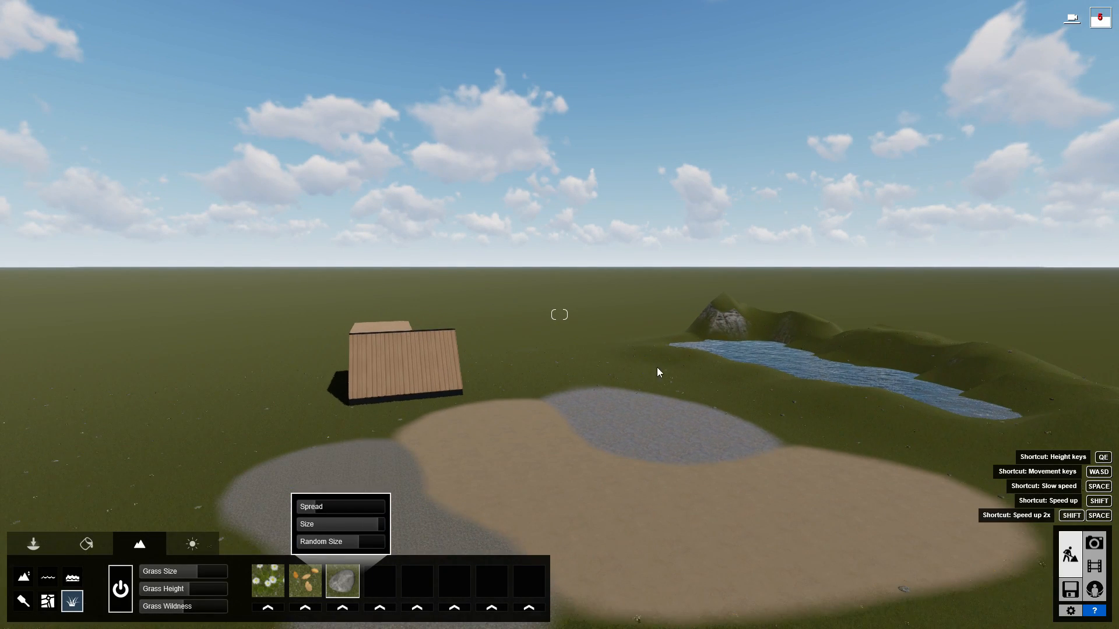
pyautogui.press('s')
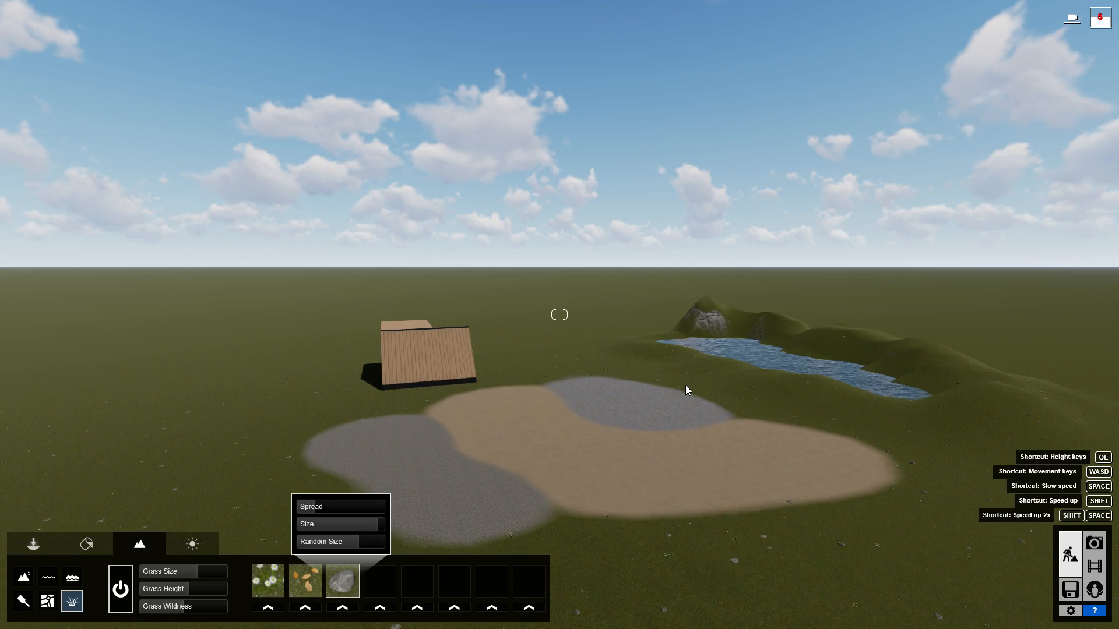
pyautogui.press('s')
pyautogui.press('d')
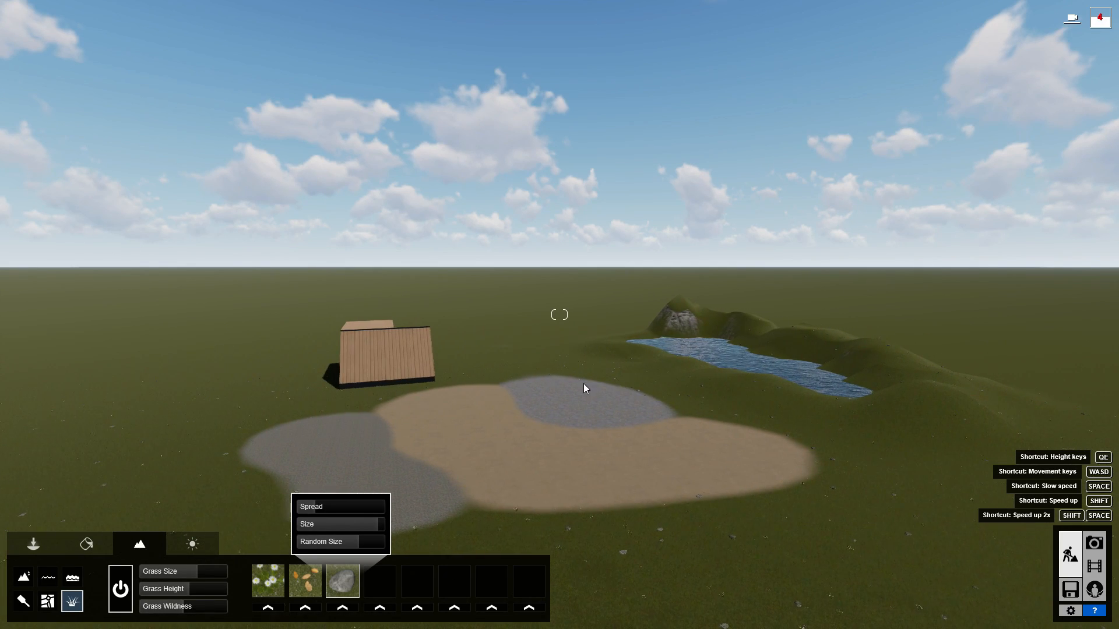
pyautogui.press('d')
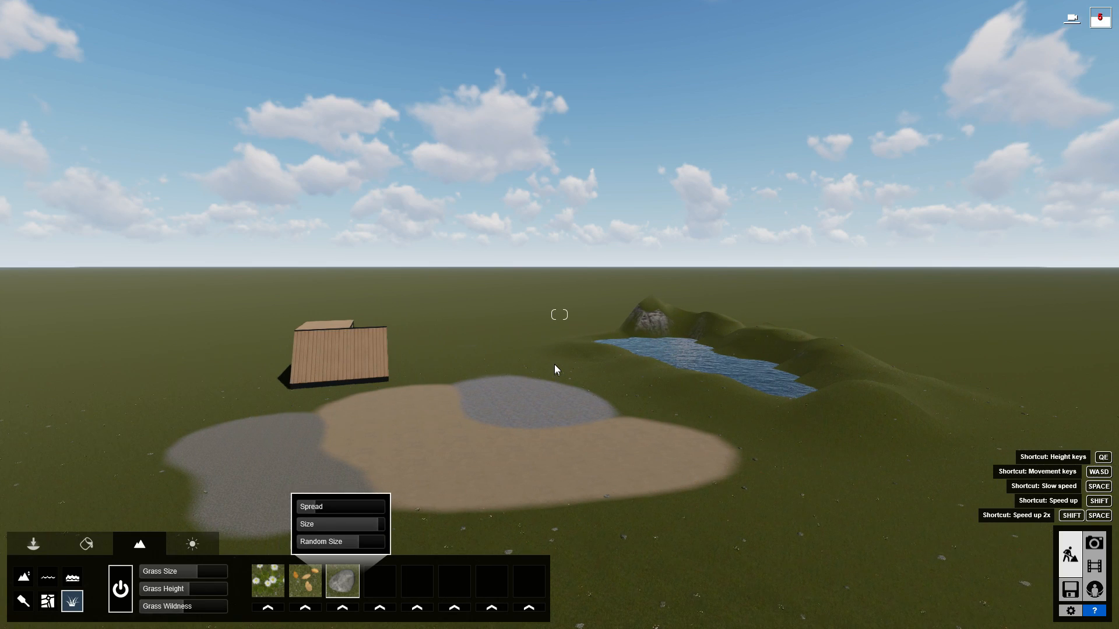
pyautogui.press('d')
pyautogui.moveTo(554, 365); pyautogui.dragTo(463, 371, button='right')
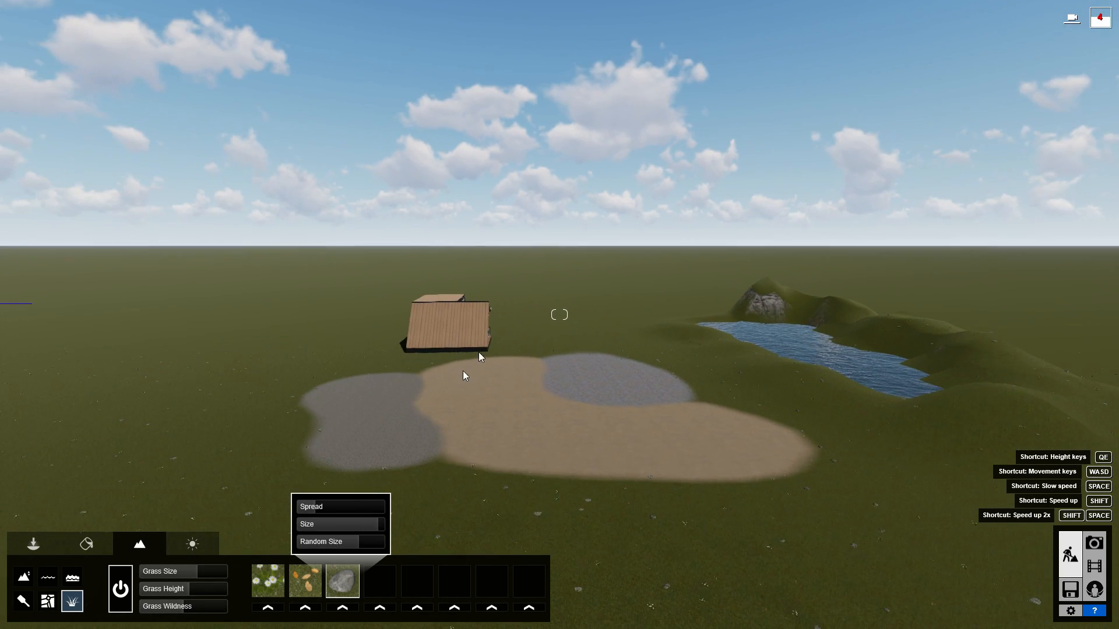